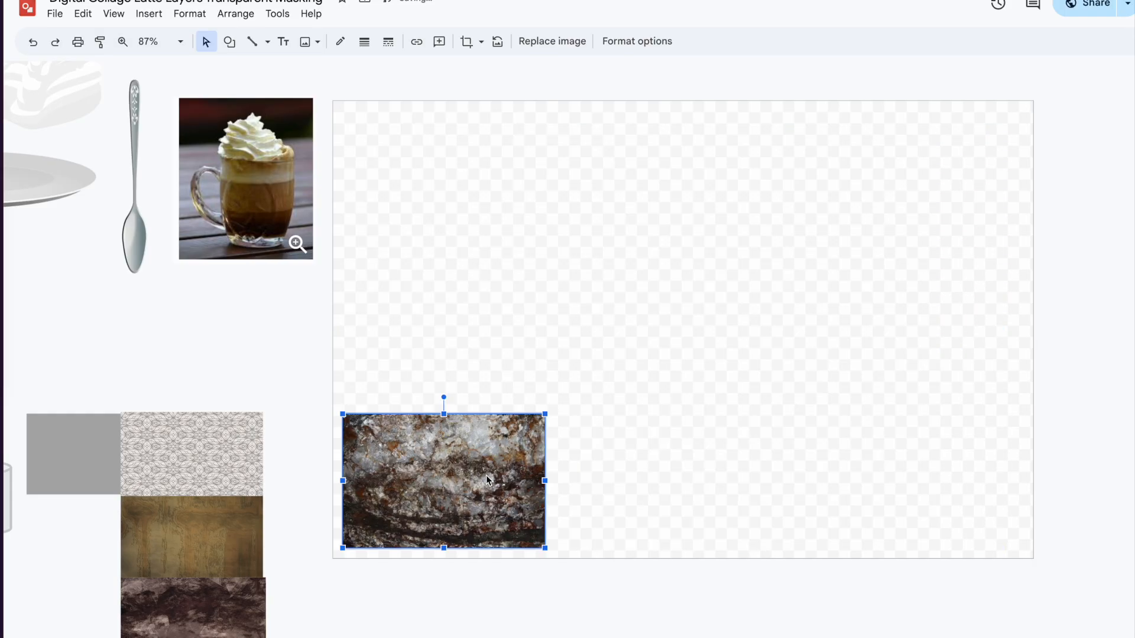
# Step: Park the rusty rock texture above the lace swatch and insert several textures from the "brown quartz" web image search
pyautogui.moveTo(231, 311); pyautogui.dragTo(222, 316)
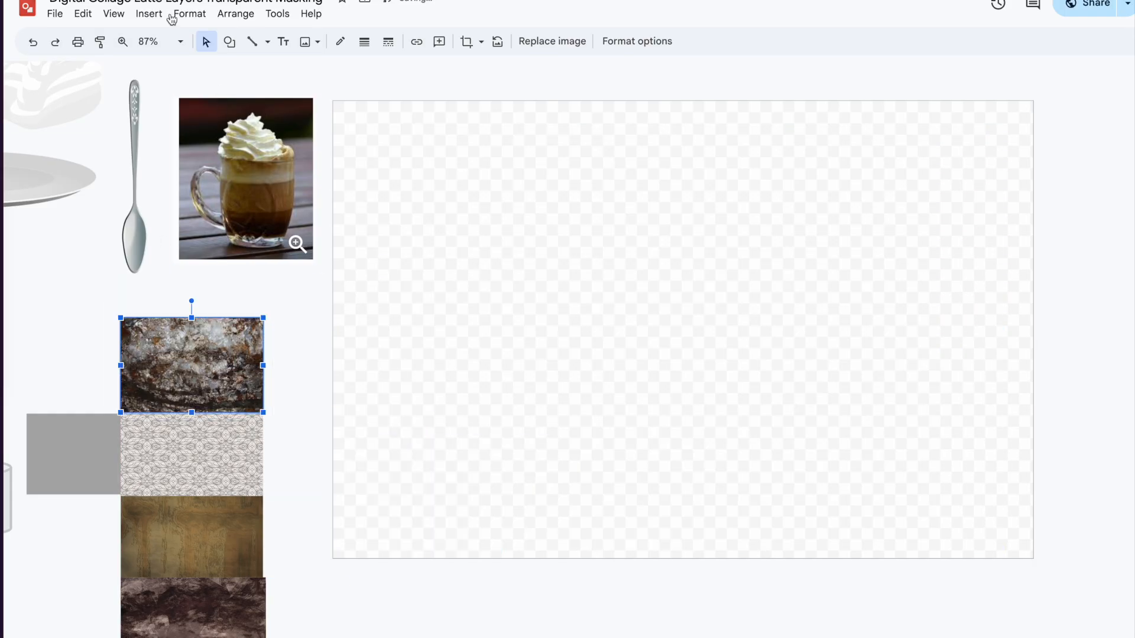
pyautogui.click(155, 14)
pyautogui.moveTo(163, 39)
pyautogui.click(408, 61)
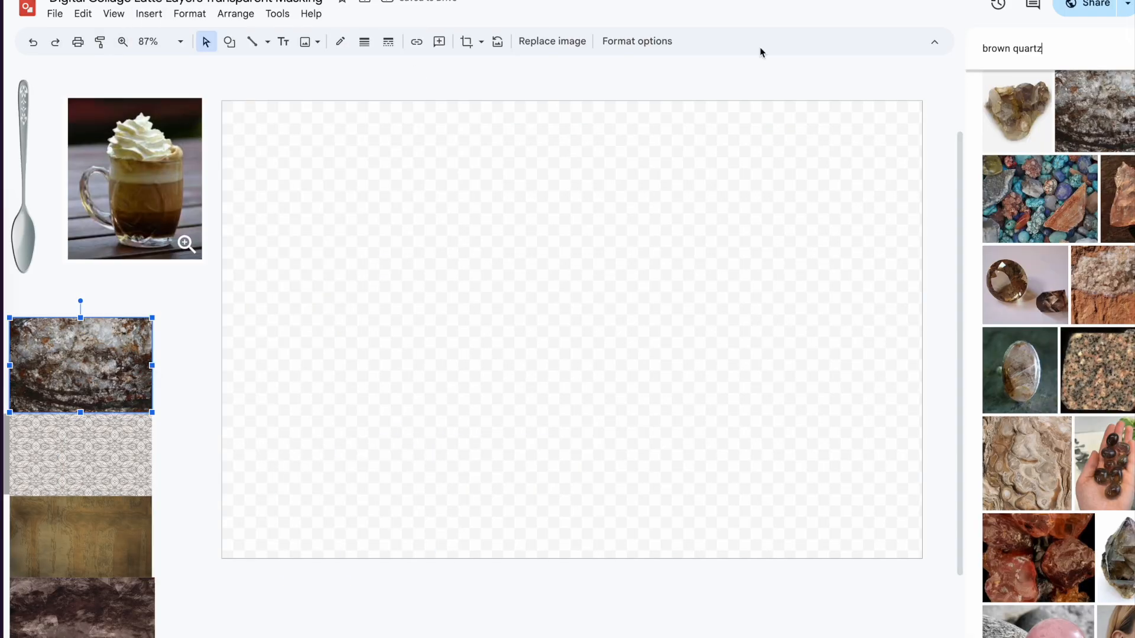
pyautogui.scroll(-6, 1065, 423)
pyautogui.scroll(-8, 1065, 428)
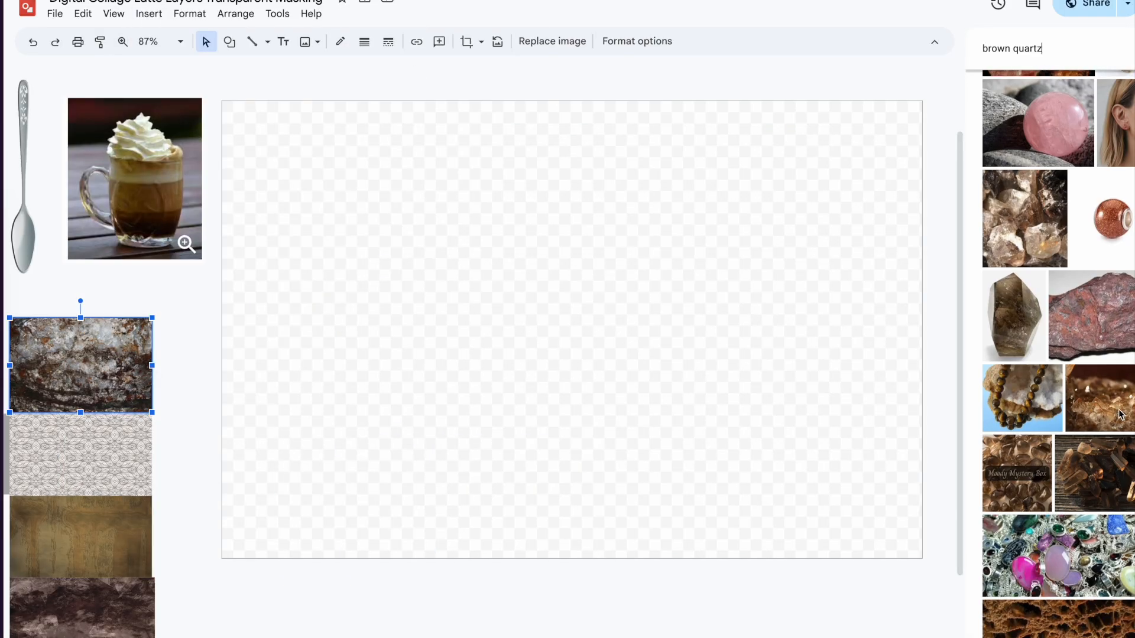
pyautogui.scroll(-2, 1065, 466)
pyautogui.click(1106, 452)
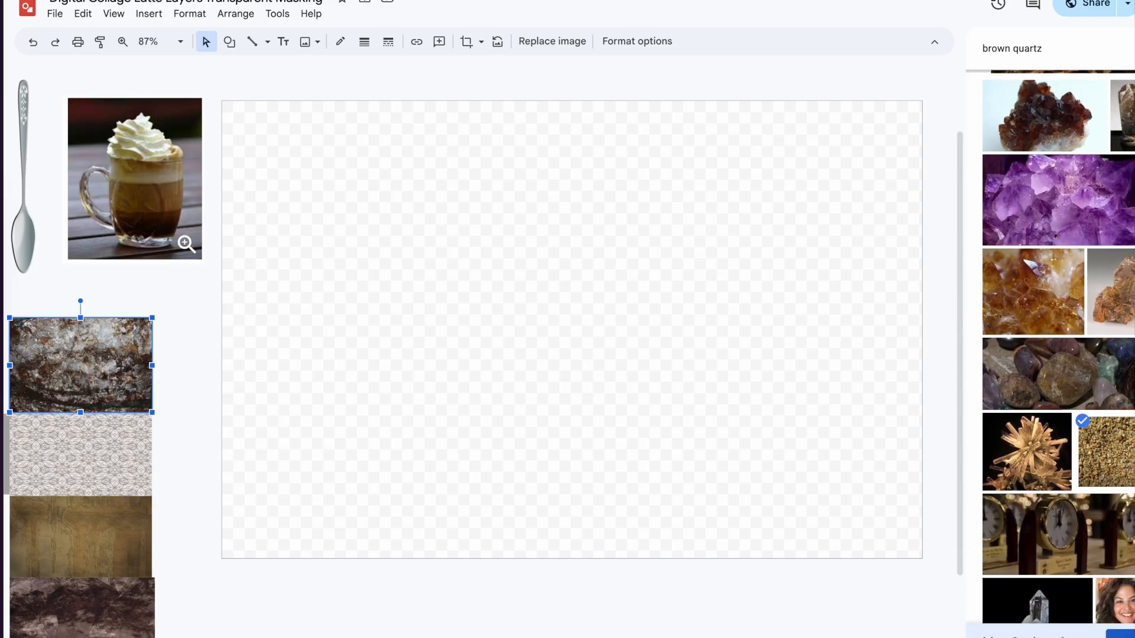
pyautogui.click(1121, 635)
# Step: Delete one unwanted inserted image, then shrink the gravel texture and move it below the canvas beside the texture column
pyautogui.click(812, 454)
pyautogui.click(714, 67)
pyautogui.click(581, 165)
pyautogui.press('Delete')
pyautogui.moveTo(721, 316); pyautogui.dragTo(415, 563)
# Step: Narrow the porous brown rock texture and place it below the canvas beside the gravel
pyautogui.moveTo(778, 256); pyautogui.dragTo(800, 402)
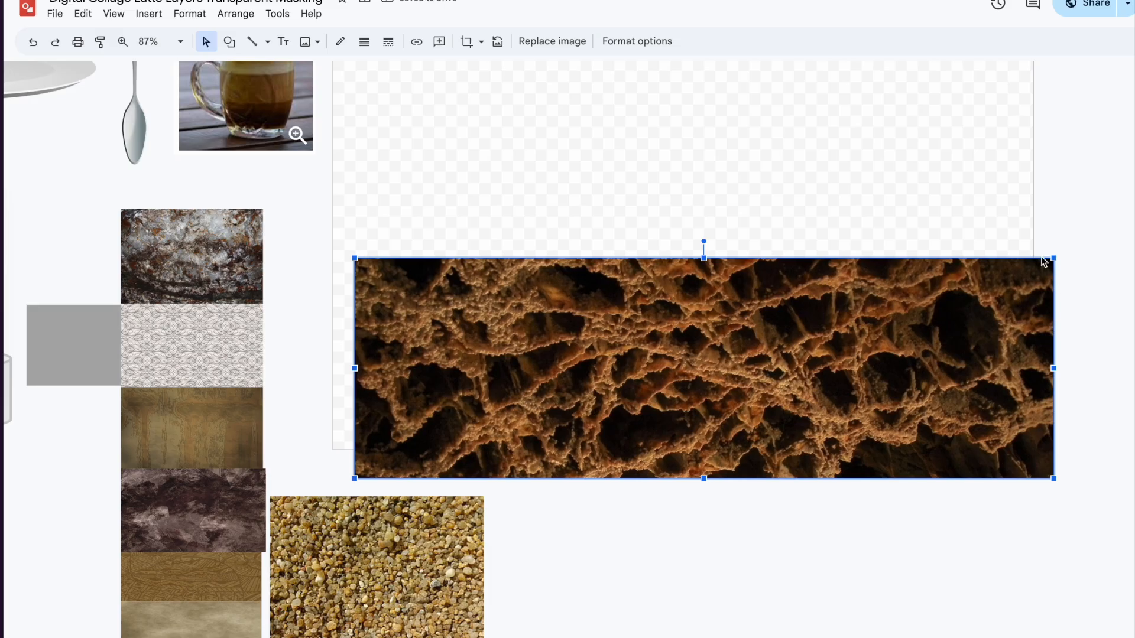
pyautogui.moveTo(444, 403); pyautogui.dragTo(445, 402)
pyautogui.moveTo(477, 400); pyautogui.dragTo(476, 332)
pyautogui.moveTo(599, 405); pyautogui.dragTo(534, 406)
pyautogui.moveTo(448, 401); pyautogui.dragTo(584, 562)
# Step: Insert the cream veined marble from the "brown quartz" web results, shrink it and place it beside the porous rock texture
pyautogui.click(148, 13)
pyautogui.click(148, 13)
pyautogui.click(148, 13)
pyautogui.moveTo(165, 38)
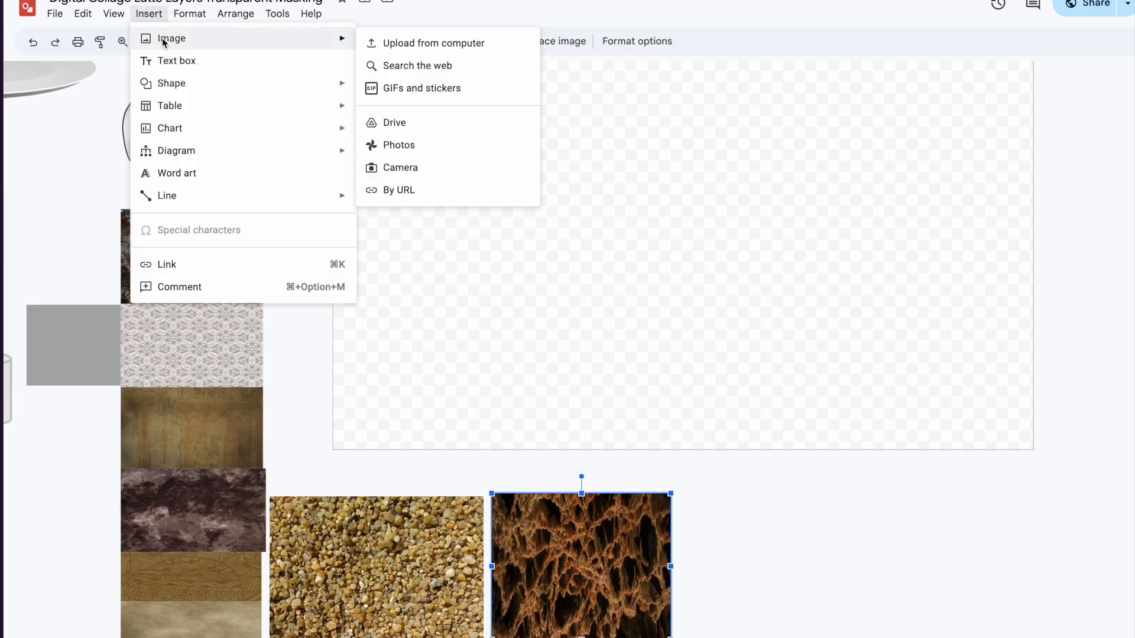
pyautogui.click(407, 63)
pyautogui.scroll(-20, 1125, 209)
pyautogui.click(1093, 308)
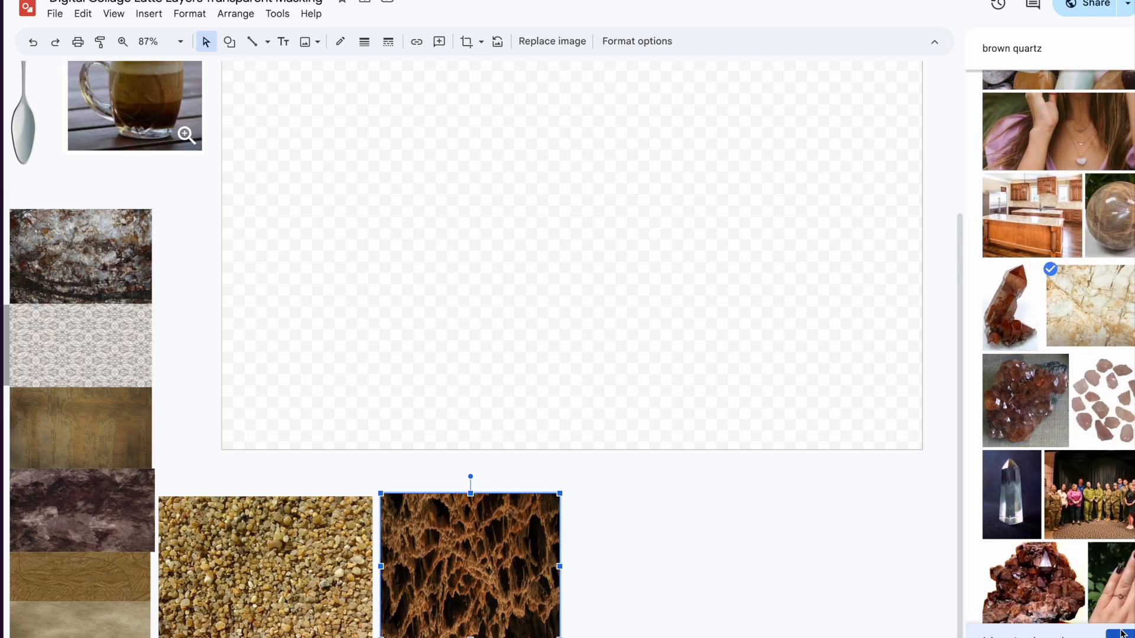
pyautogui.click(1122, 630)
pyautogui.scroll(1, 920, 126)
pyautogui.moveTo(563, 358); pyautogui.dragTo(561, 357)
pyautogui.moveTo(492, 393); pyautogui.dragTo(739, 577)
# Step: Search web images for "brown marble stone" and select the purple banded agate texture
pyautogui.click(148, 13)
pyautogui.moveTo(159, 36)
pyautogui.click(406, 63)
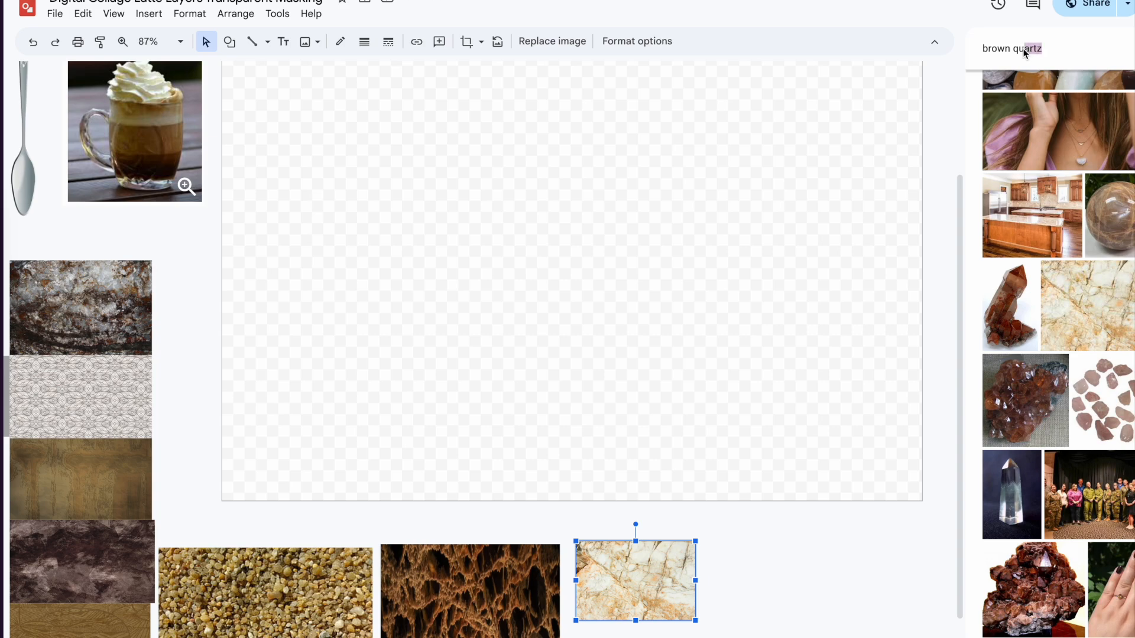
pyautogui.write('brown marble stone')
pyautogui.press('Return')
pyautogui.scroll(-10, 1058, 381)
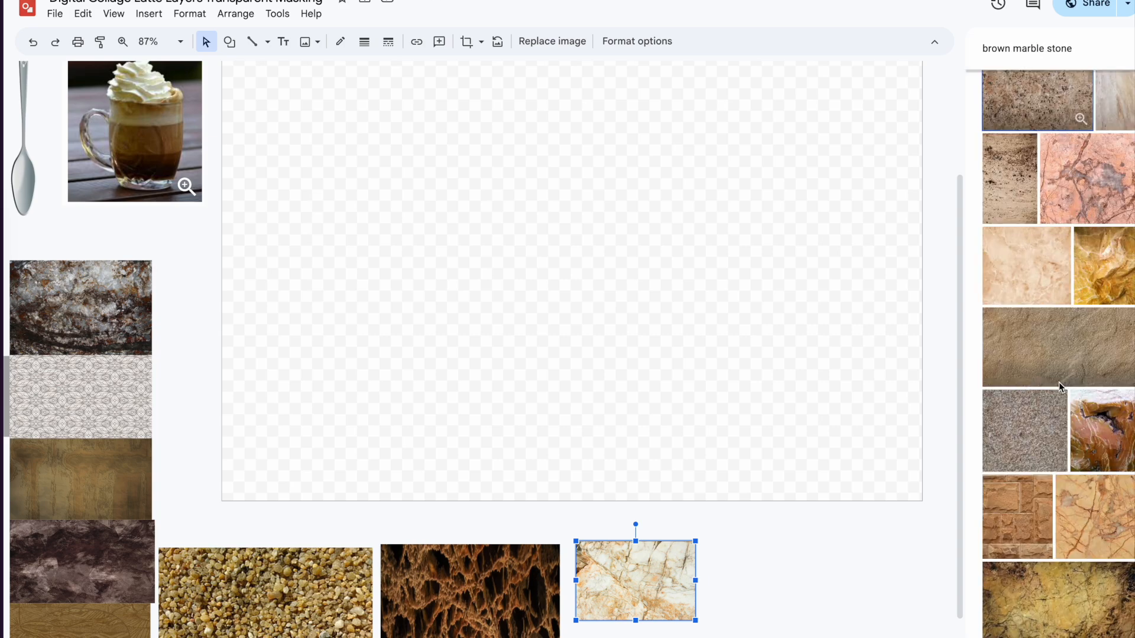
pyautogui.scroll(-5, 1047, 418)
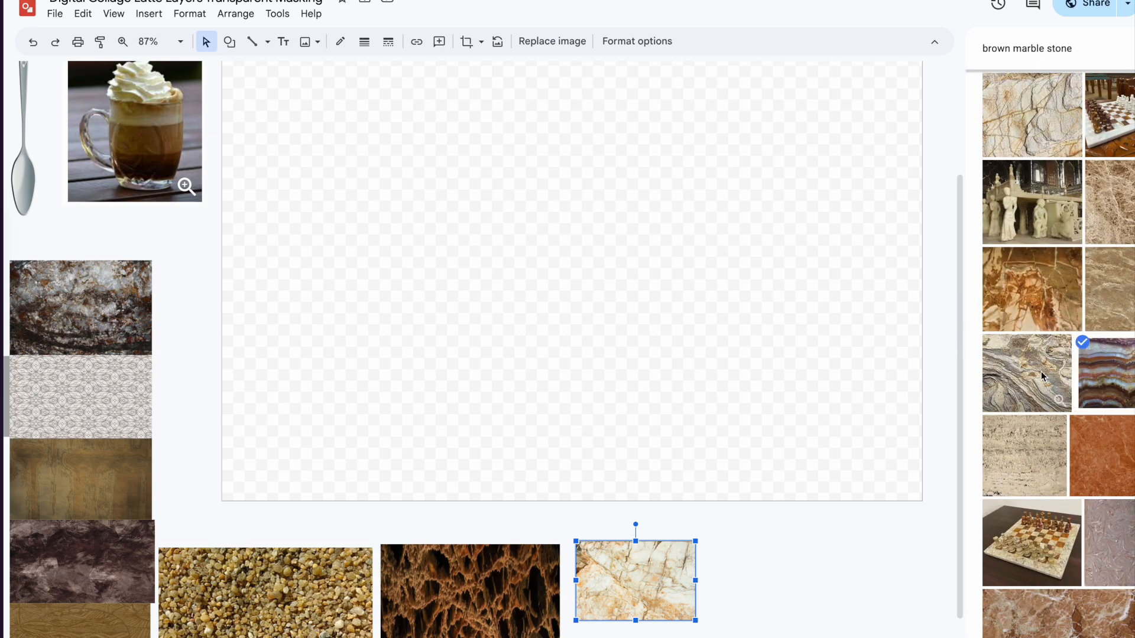
# Step: Add the orange-brown marble, beige travertine and golden striped onyx to the selection and insert the images
pyautogui.click(1040, 372)
pyautogui.click(1038, 301)
pyautogui.click(1037, 452)
pyautogui.scroll(-4, 1049, 402)
pyautogui.scroll(-2, 1050, 389)
pyautogui.click(1050, 389)
pyautogui.click(1119, 633)
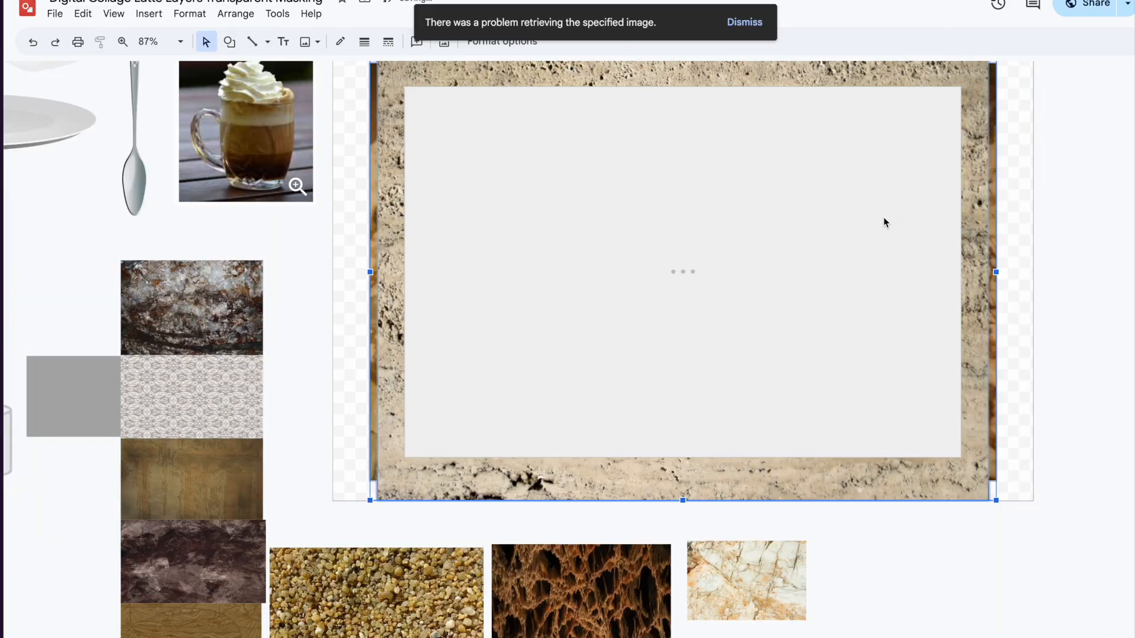
# Step: Dismiss the image error and spread the stacked marble textures around the canvas's lower edge, shrinking the banded agate
pyautogui.scroll(2, 960, 258)
pyautogui.click(698, 63)
pyautogui.click(755, 19)
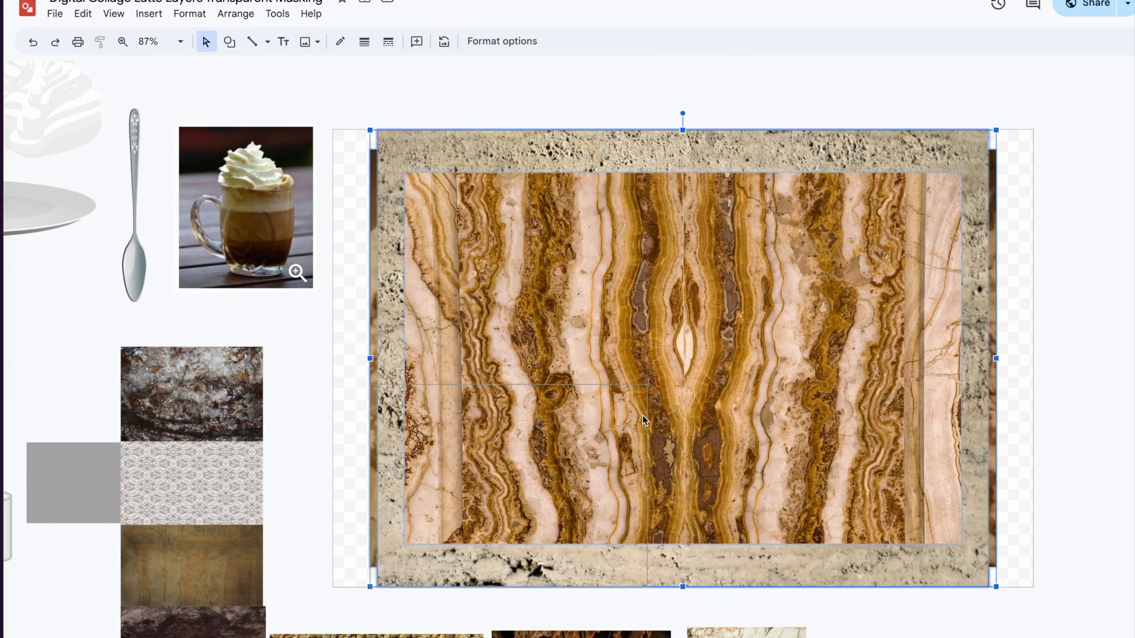
pyautogui.moveTo(643, 415); pyautogui.dragTo(610, 436)
pyautogui.click(702, 477)
pyautogui.scroll(-2, 702, 476)
pyautogui.moveTo(508, 386); pyautogui.dragTo(942, 593)
pyautogui.moveTo(565, 384); pyautogui.dragTo(891, 597)
pyautogui.moveTo(544, 347); pyautogui.dragTo(928, 403)
pyautogui.click(545, 347)
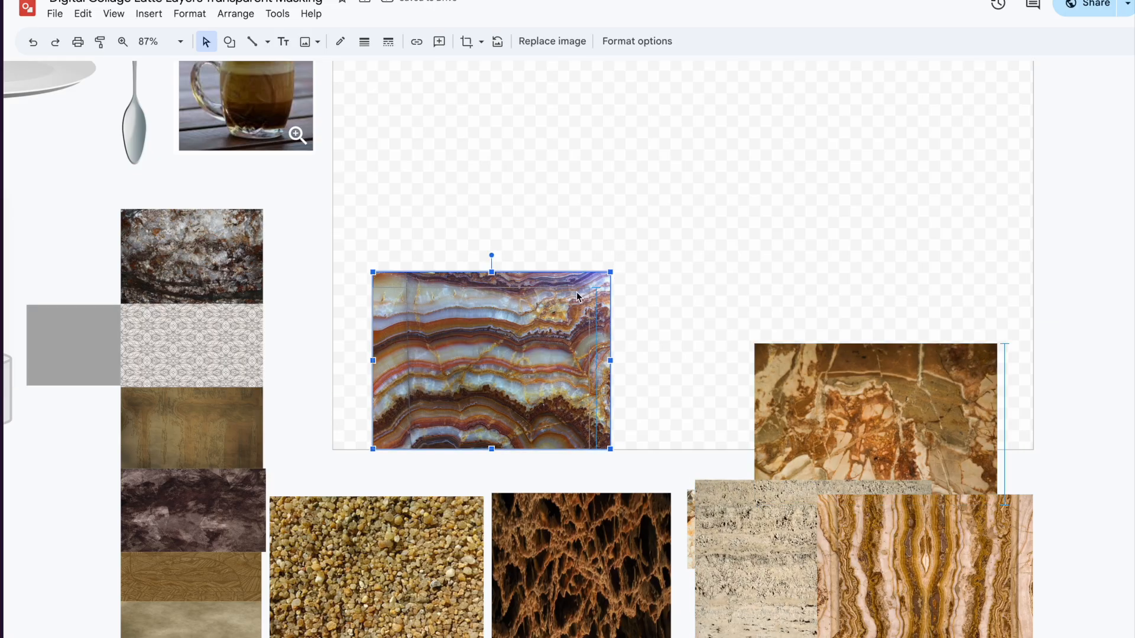
pyautogui.moveTo(576, 292); pyautogui.dragTo(457, 382)
# Step: Line up the shrunken gravel, porous rock and travertine beside the texture column, with the onyx and brown marble in a row beneath
pyautogui.scroll(-3, 358, 470)
pyautogui.click(378, 550)
pyautogui.moveTo(520, 551); pyautogui.dragTo(514, 550)
pyautogui.moveTo(616, 552); pyautogui.dragTo(580, 565)
pyautogui.moveTo(608, 629); pyautogui.dragTo(425, 579)
pyautogui.moveTo(750, 491); pyautogui.dragTo(503, 526)
pyautogui.moveTo(748, 534); pyautogui.dragTo(397, 605)
pyautogui.moveTo(768, 448); pyautogui.dragTo(692, 617)
pyautogui.click(864, 472)
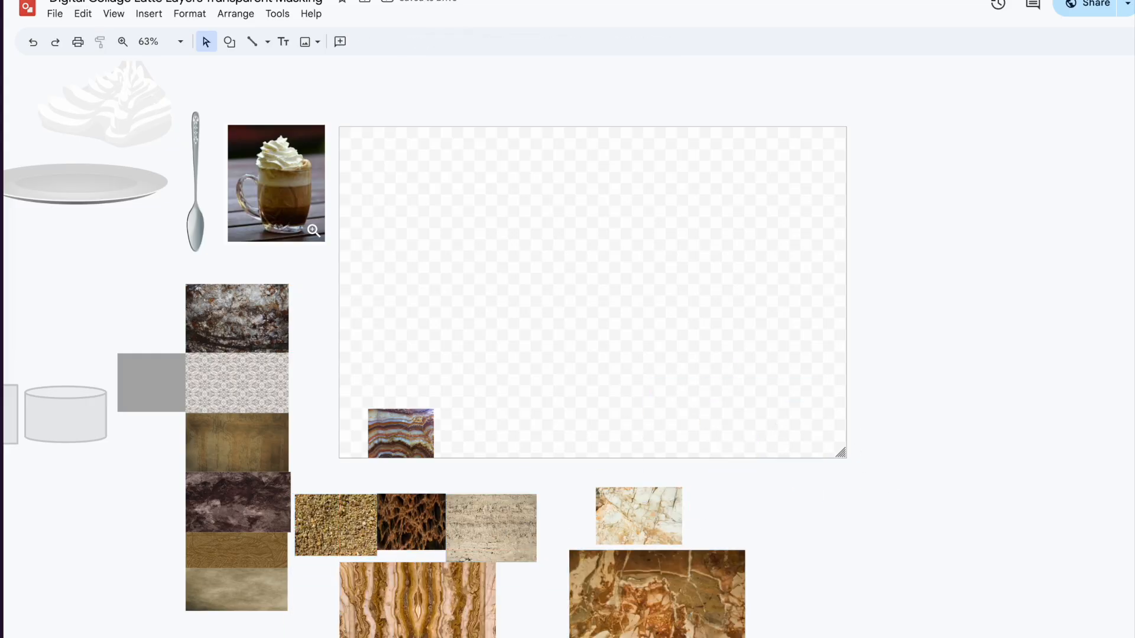
# Step: Insert a white plate from a "Plate.png" web image search, then shrink it and place it beneath the existing plate
pyautogui.click(148, 13)
pyautogui.moveTo(255, 46)
pyautogui.click(519, 63)
pyautogui.write('Plate.')
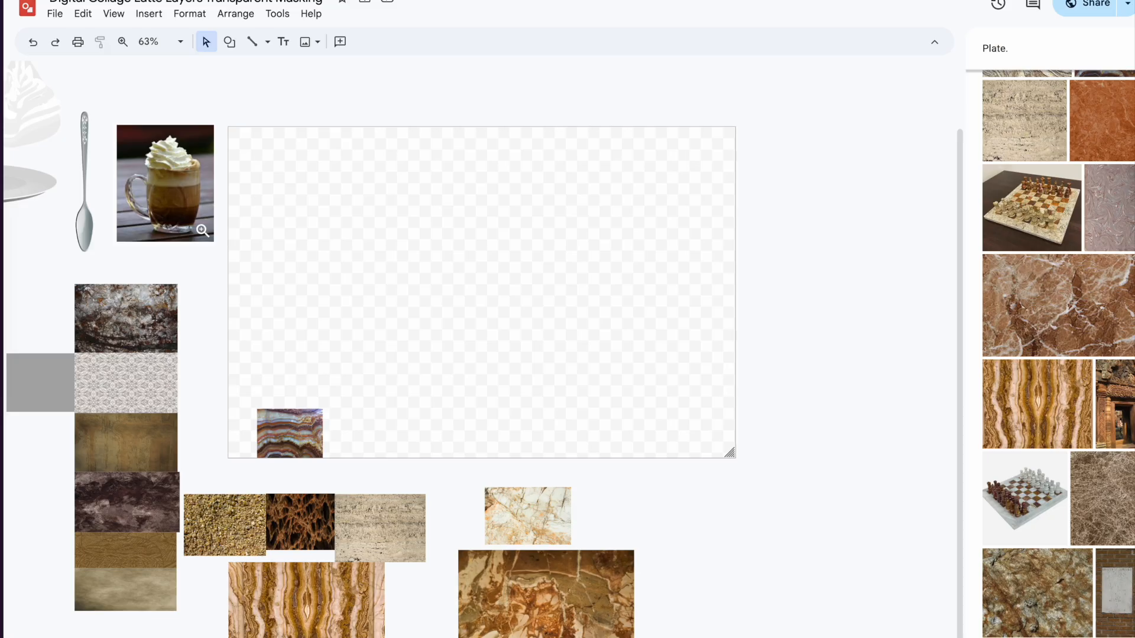
pyautogui.write('png')
pyautogui.press('Return')
pyautogui.scroll(-2, 1062, 290)
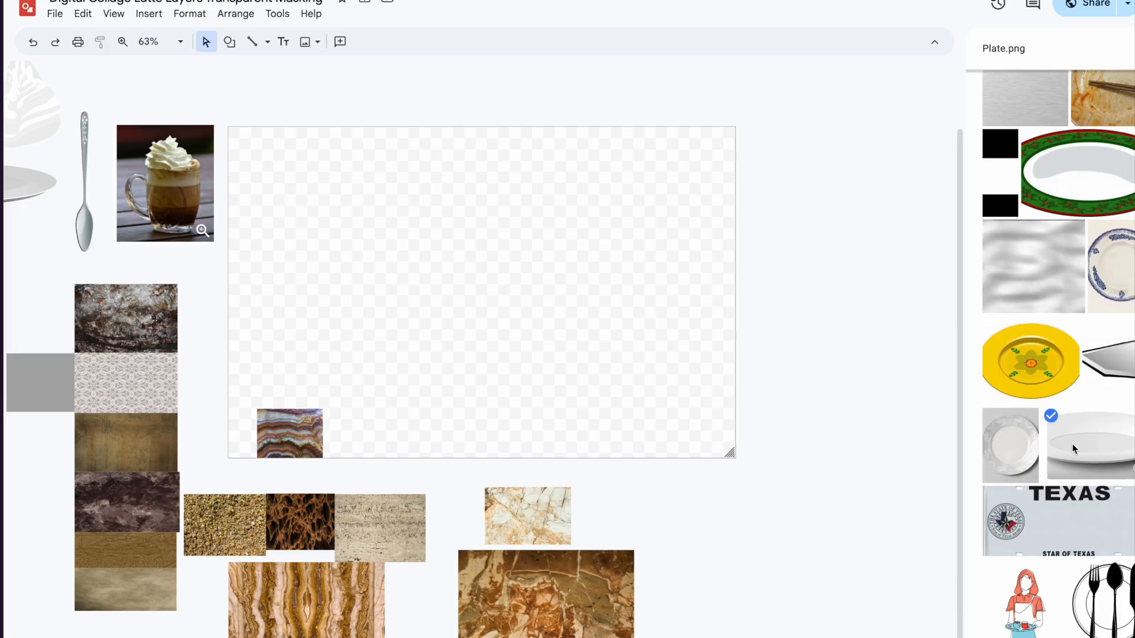
pyautogui.scroll(-15, 1073, 448)
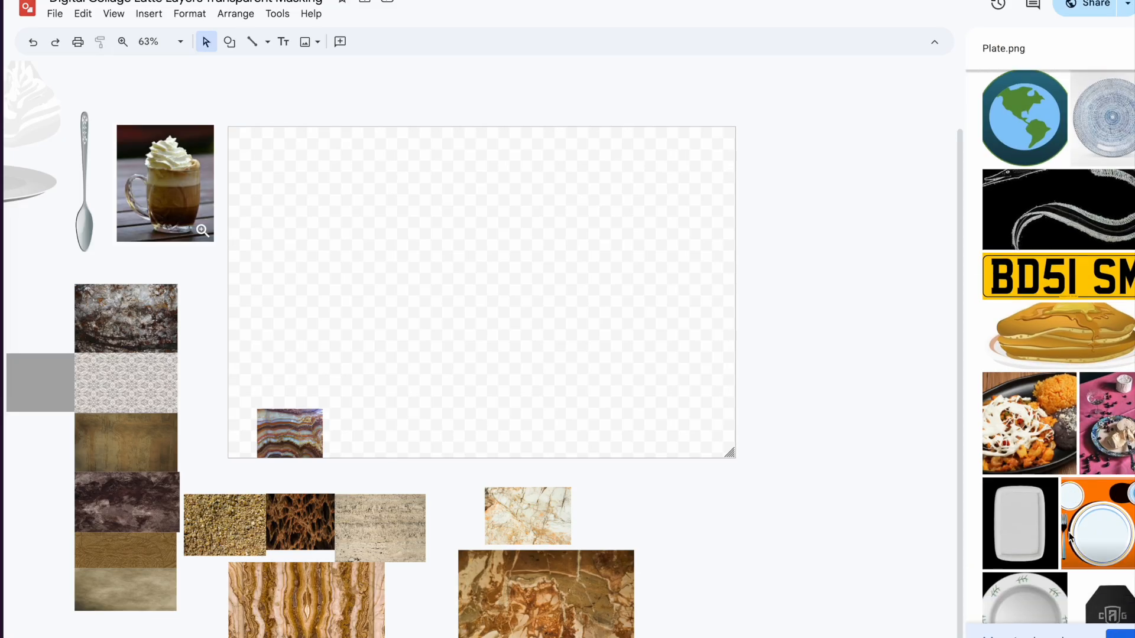
pyautogui.scroll(-6, 1074, 548)
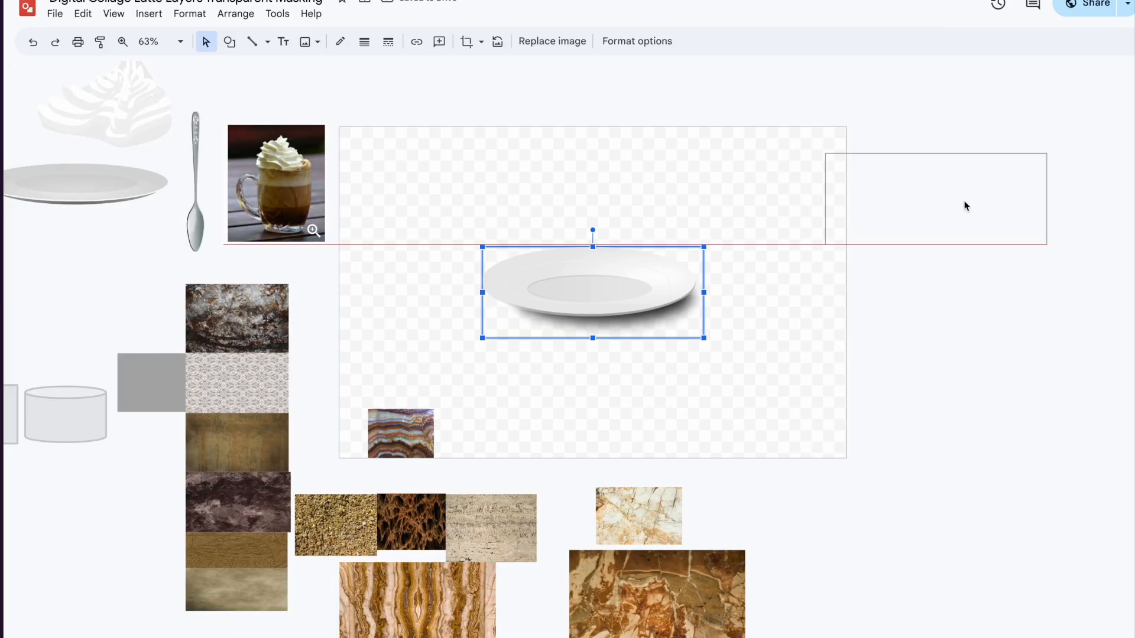
pyautogui.moveTo(700, 286); pyautogui.dragTo(231, 256)
# Step: Search web images for "coffee Plate.png" and browse the results for another plate
pyautogui.click(148, 13)
pyautogui.click(443, 75)
pyautogui.scroll(-10, 1084, 456)
pyautogui.scroll(-15, 1083, 455)
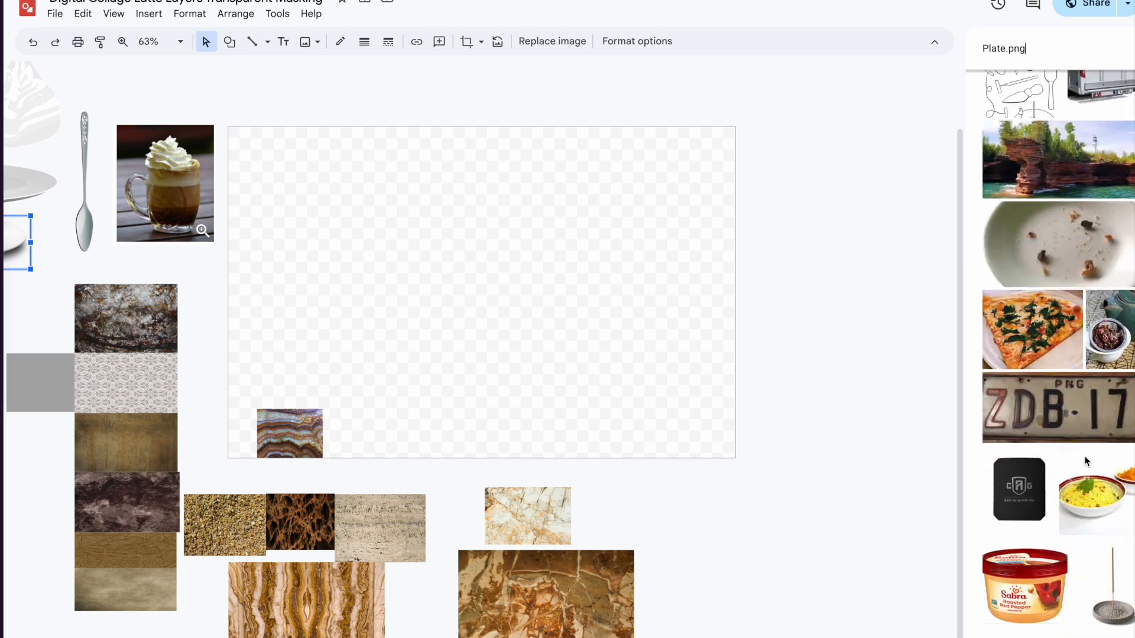
pyautogui.write('ffee')
pyautogui.press('Return')
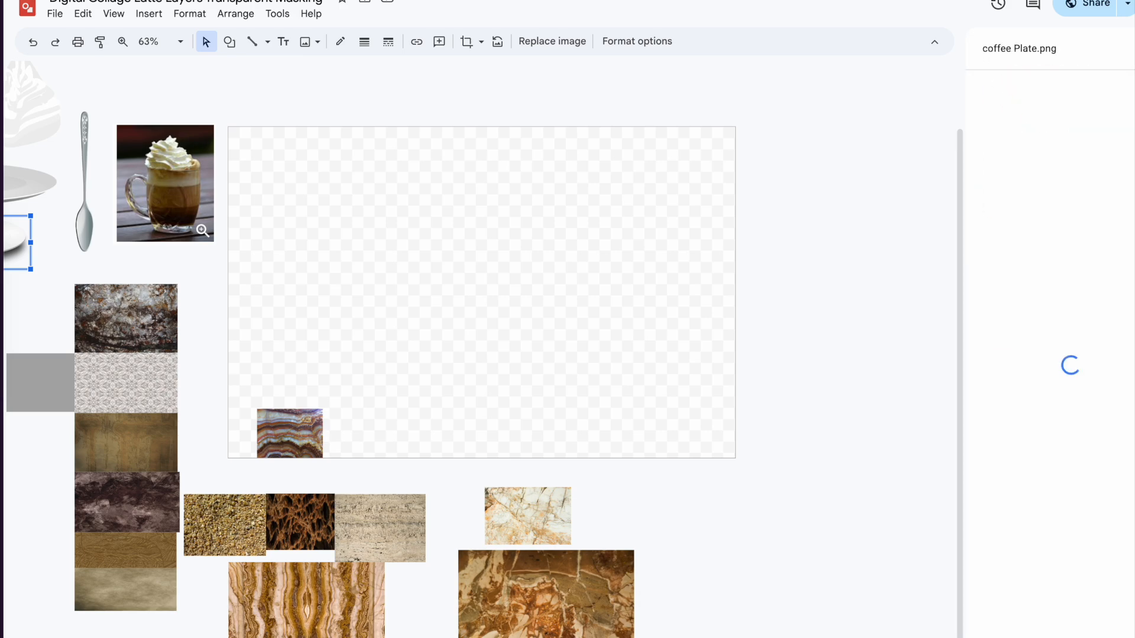
pyautogui.scroll(-6, 1061, 276)
pyautogui.scroll(-5, 1062, 276)
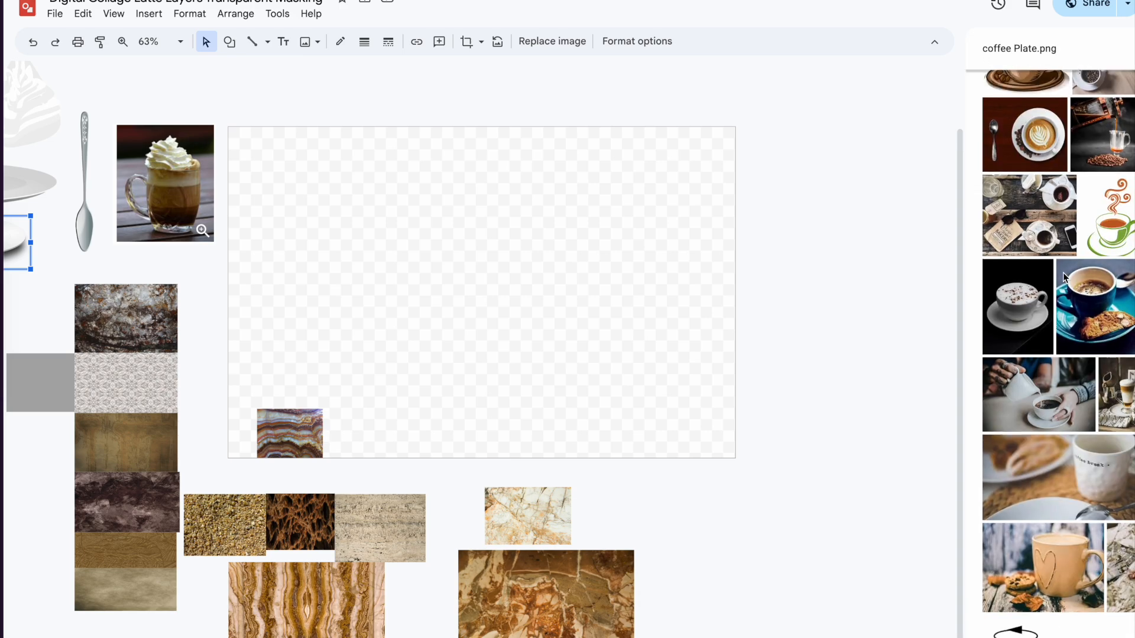
# Step: Search web images for "spoon.png" and insert several silver spoon images onto the canvas
pyautogui.scroll(15, 1062, 276)
pyautogui.doubleClick(1062, 52)
pyautogui.write('spoon.o')
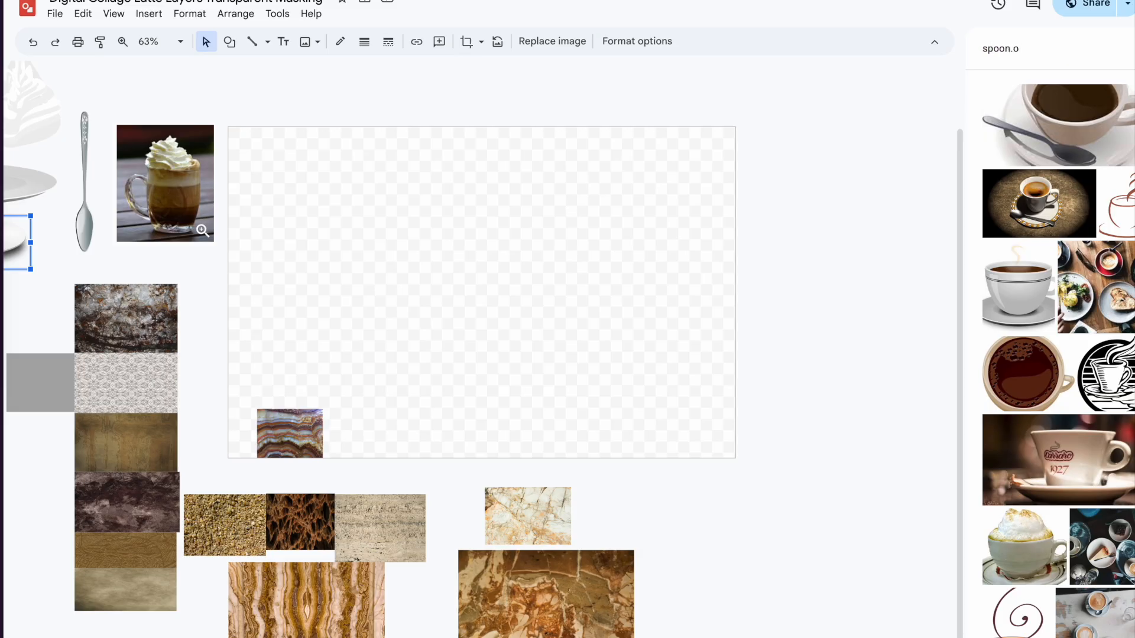
pyautogui.press('BackSpace')
pyautogui.write('png')
pyautogui.press('Return')
pyautogui.scroll(-1, 1044, 417)
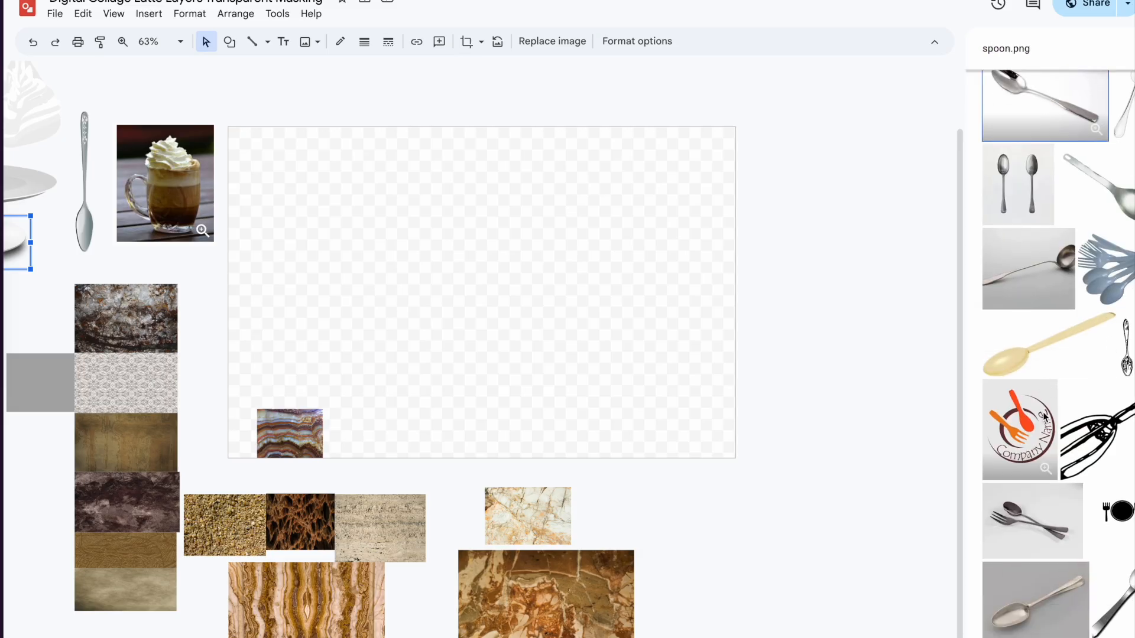
pyautogui.scroll(-10, 1044, 417)
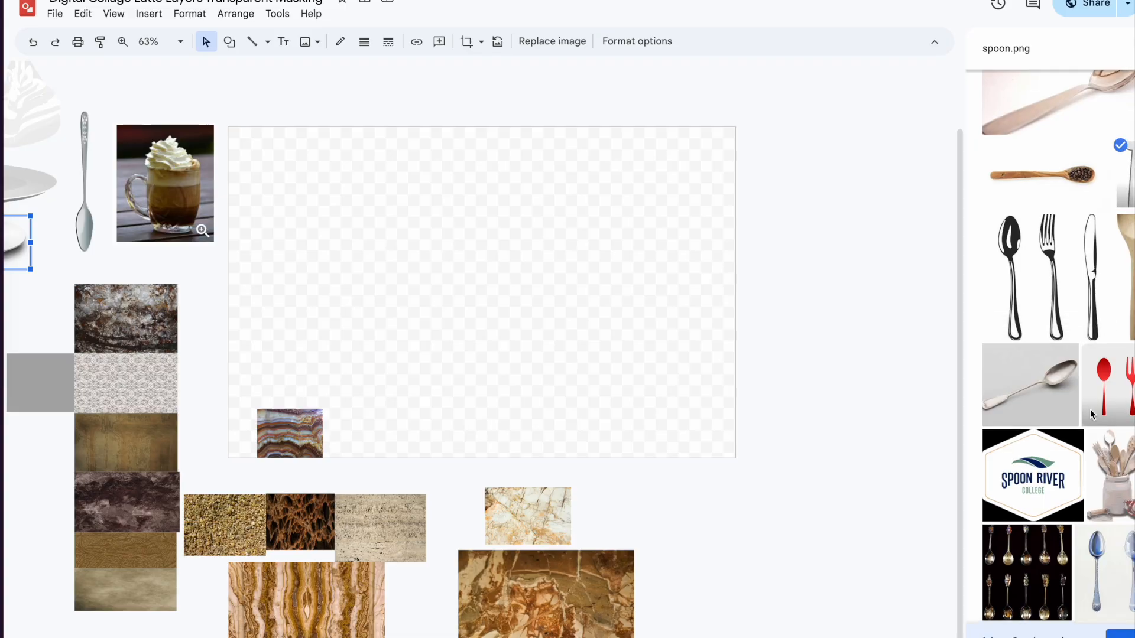
pyautogui.scroll(-18, 1029, 406)
pyautogui.scroll(-12, 1040, 407)
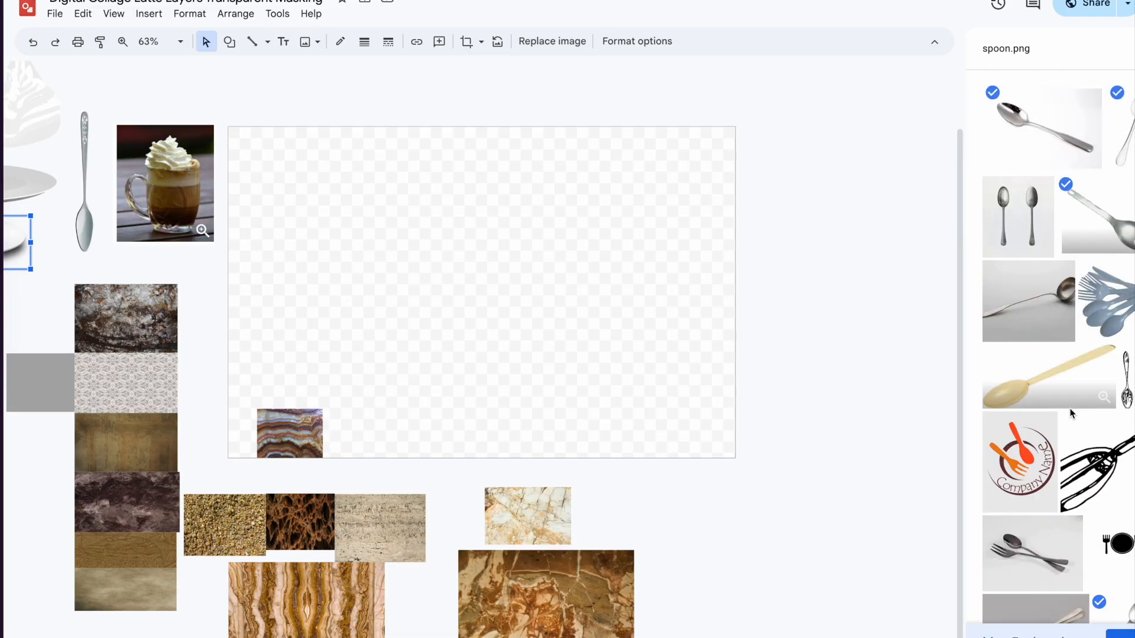
pyautogui.click(1120, 634)
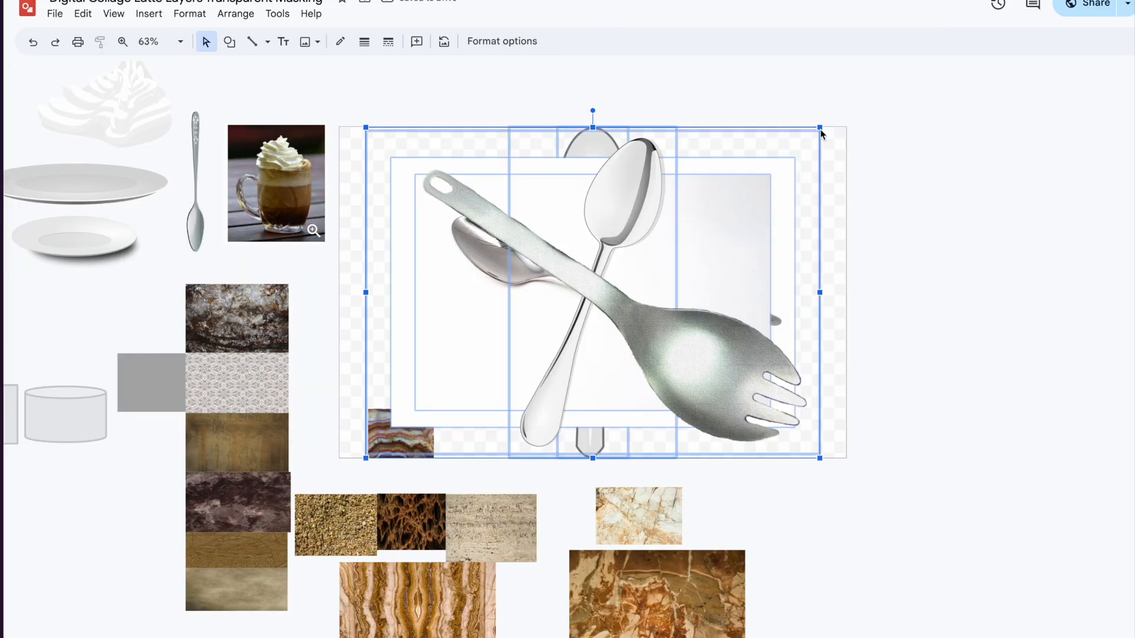
# Step: Shrink the inserted spoon images together and move the spork below the canvas's lower-right corner
pyautogui.moveTo(580, 329); pyautogui.dragTo(472, 384)
pyautogui.click(520, 386)
pyautogui.moveTo(439, 423); pyautogui.dragTo(822, 527)
pyautogui.click(422, 427)
# Step: Sort the remaining spoons beside the plates and below the canvas, and park the banded agate beside the texture column
pyautogui.moveTo(379, 258); pyautogui.dragTo(149, 243)
pyautogui.moveTo(417, 436); pyautogui.dragTo(958, 619)
pyautogui.click(441, 427)
pyautogui.moveTo(136, 331); pyautogui.dragTo(127, 288)
pyautogui.moveTo(428, 406); pyautogui.dragTo(124, 349)
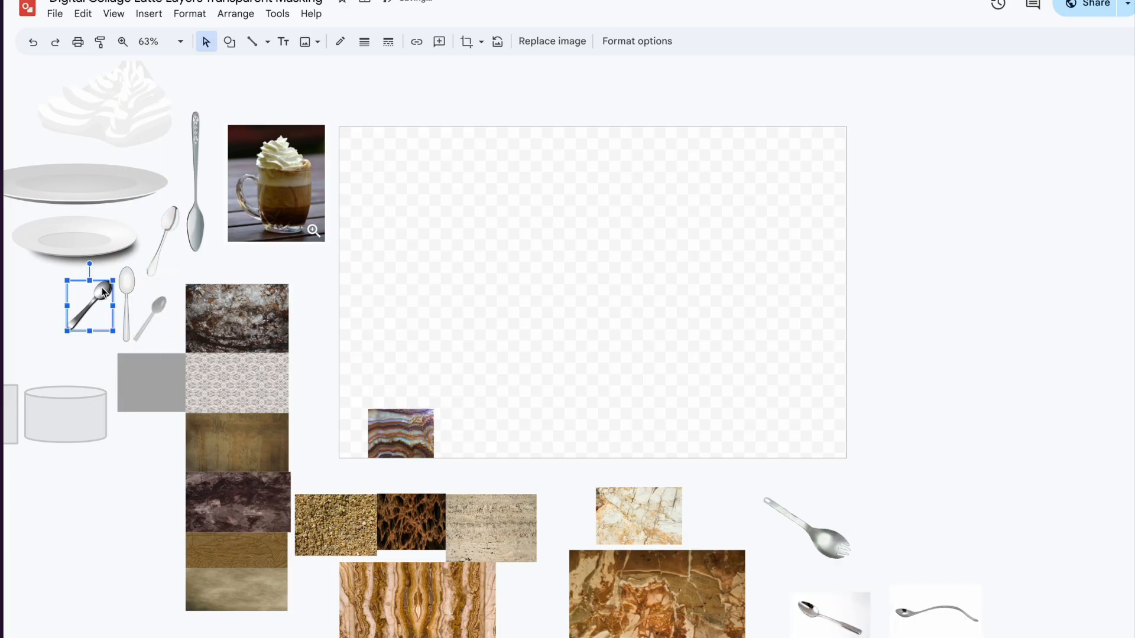
pyautogui.moveTo(415, 431); pyautogui.dragTo(162, 518)
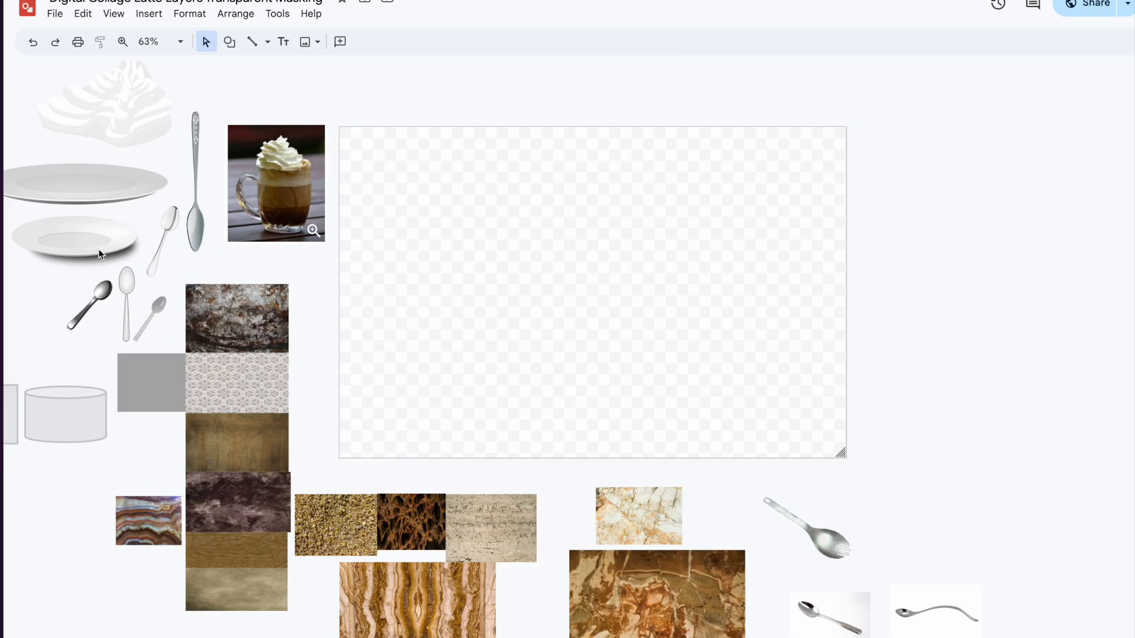
# Step: Search web images for "geometric pattern" and browse the results for usable textures
pyautogui.click(148, 13)
pyautogui.moveTo(203, 38)
pyautogui.click(418, 64)
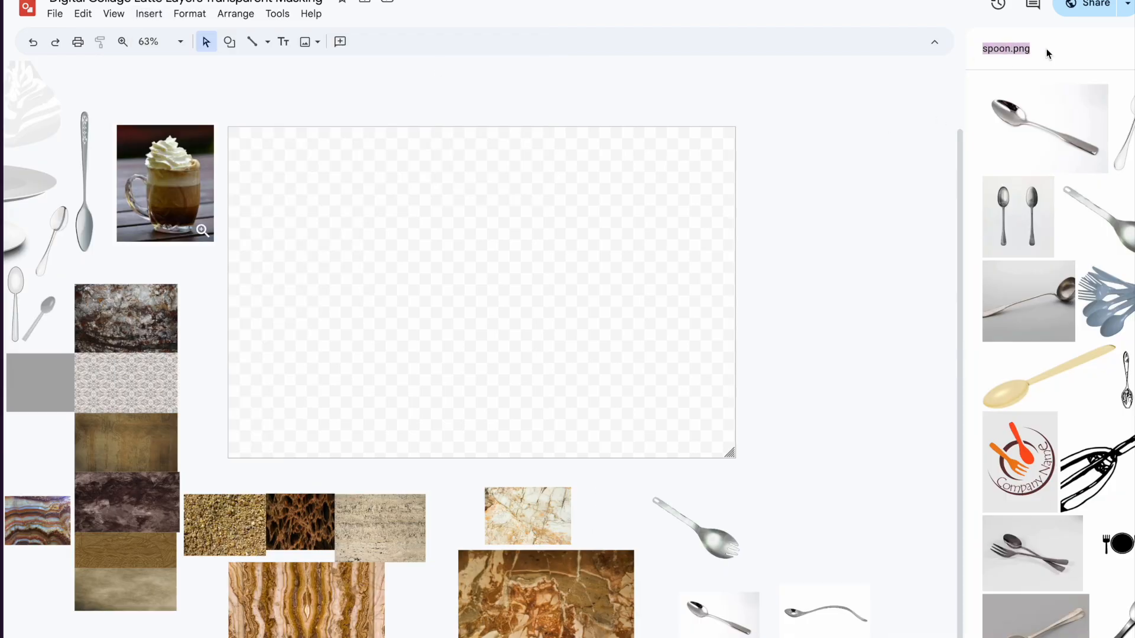
pyautogui.press('Return')
pyautogui.scroll(-8, 1043, 189)
pyautogui.scroll(-10, 1083, 489)
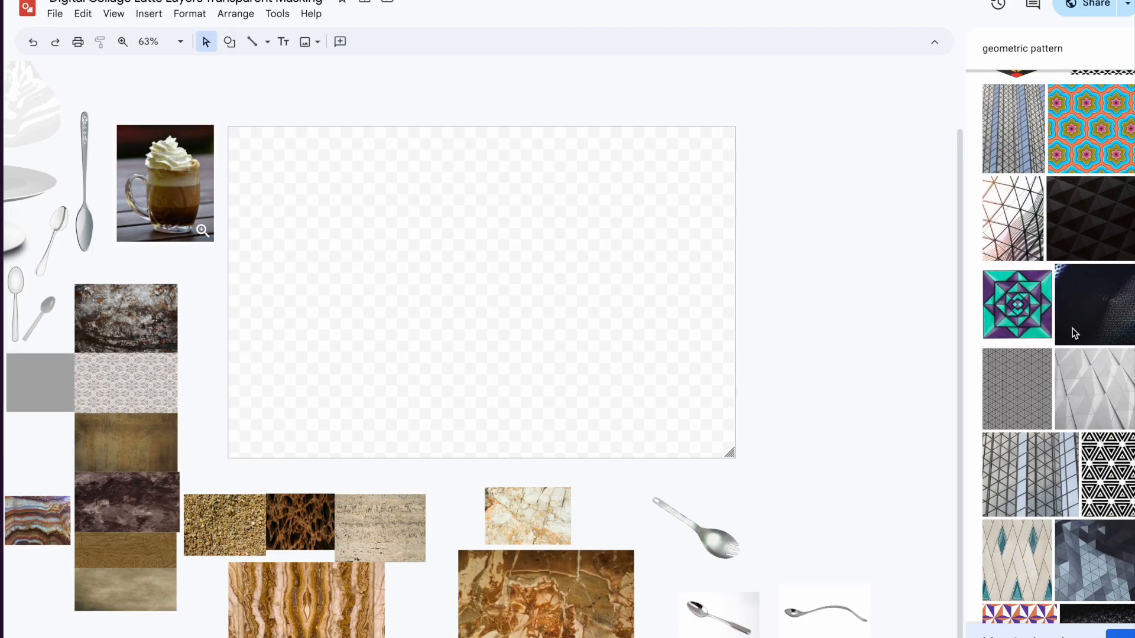
pyautogui.scroll(-4, 1048, 480)
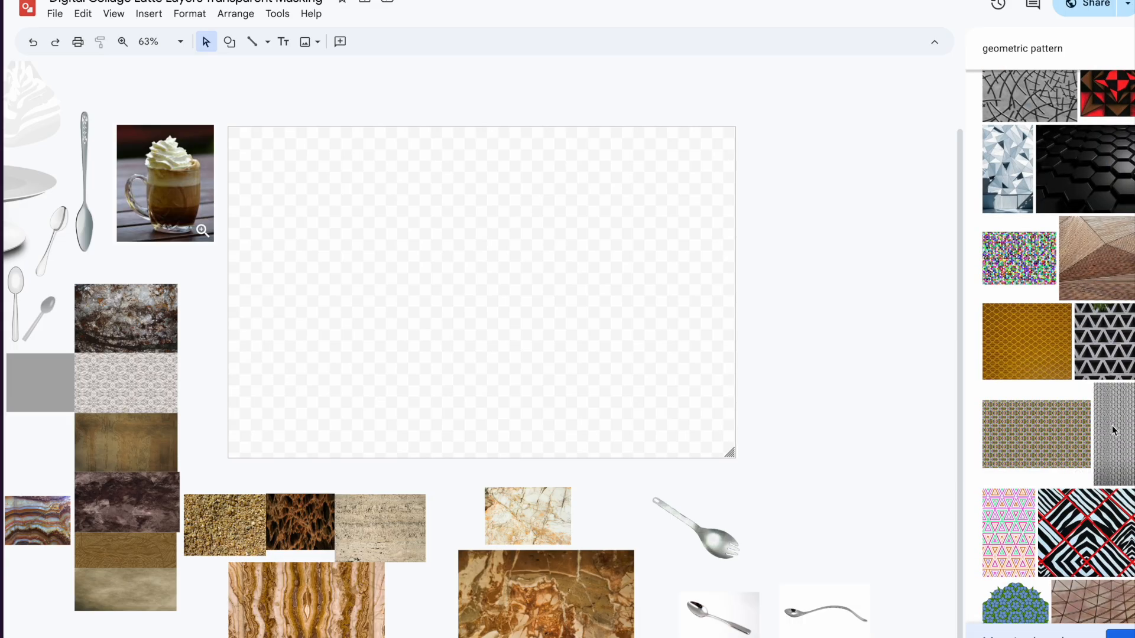
pyautogui.scroll(-6, 1058, 442)
# Step: Search web images for "floral geometric pattern" and browse the results for a usable background
pyautogui.scroll(20, 1058, 448)
pyautogui.click(983, 50)
pyautogui.write('floral')
pyautogui.press('Return')
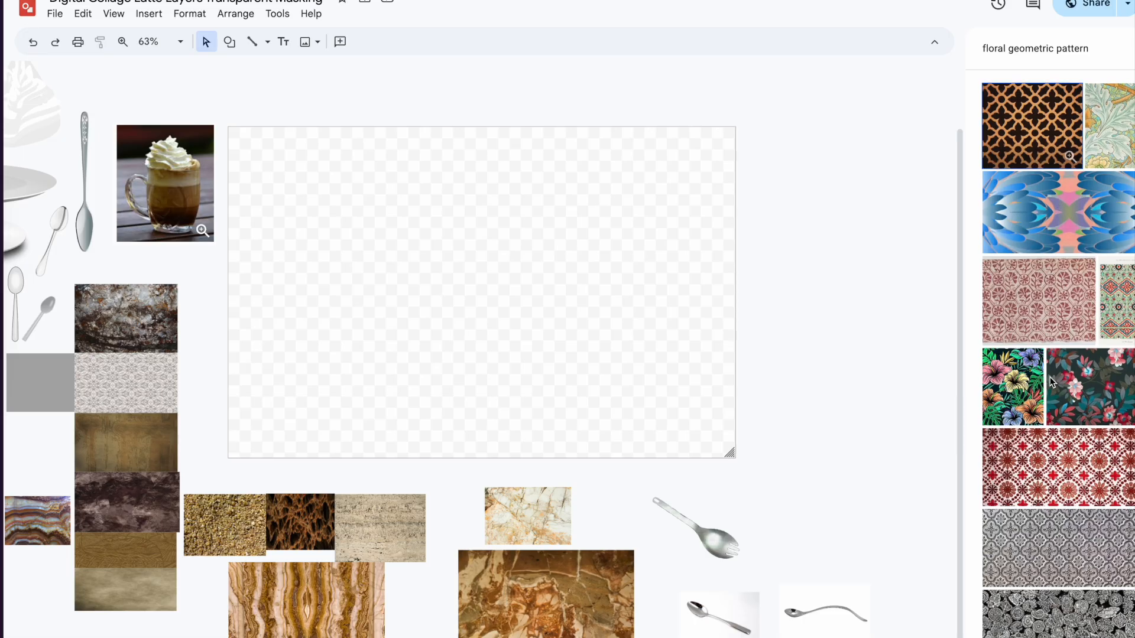
pyautogui.scroll(-4, 1090, 434)
pyautogui.scroll(-10, 1090, 434)
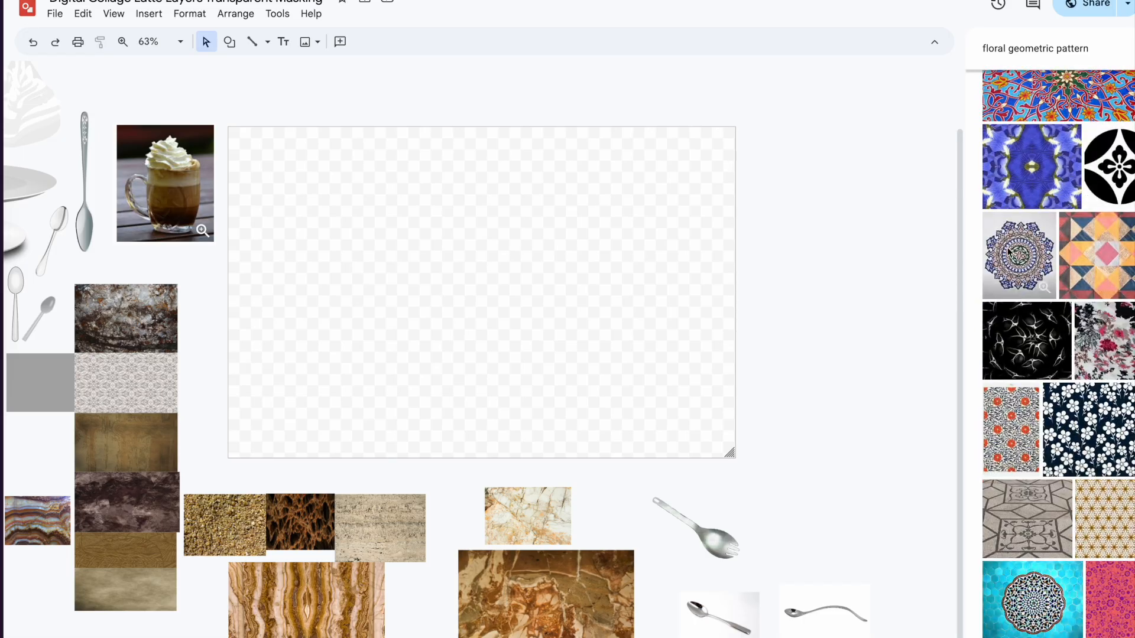
pyautogui.scroll(-10, 1024, 482)
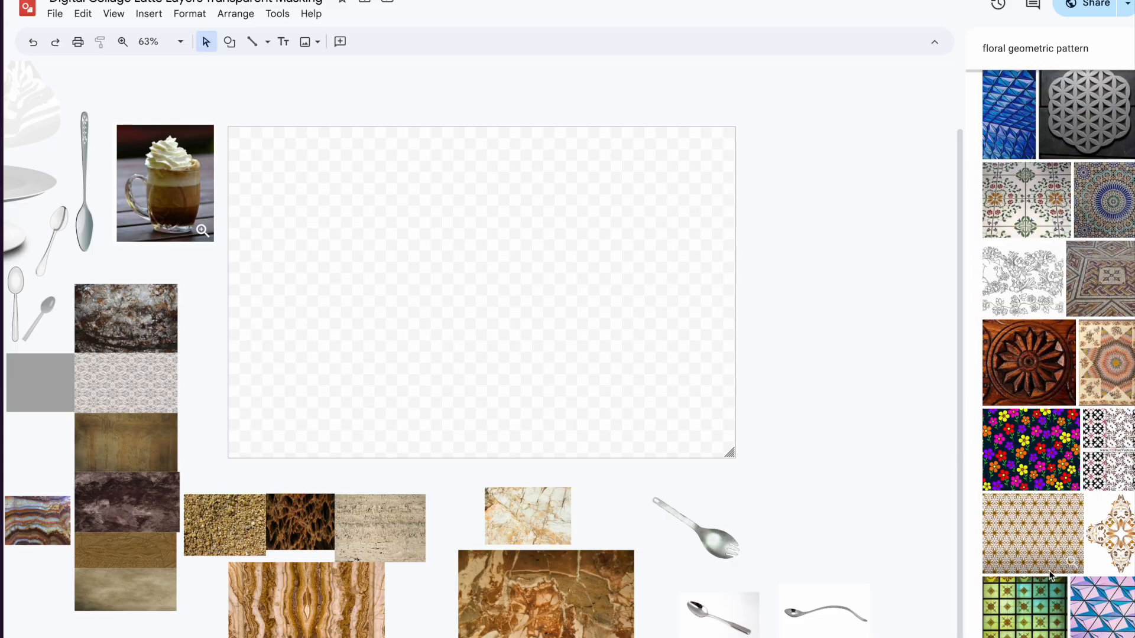
pyautogui.scroll(-4, 1080, 459)
# Step: Refine the image search to "pink floral geometric pattern" and insert the pale pink image with flowers along one side
pyautogui.click(983, 48)
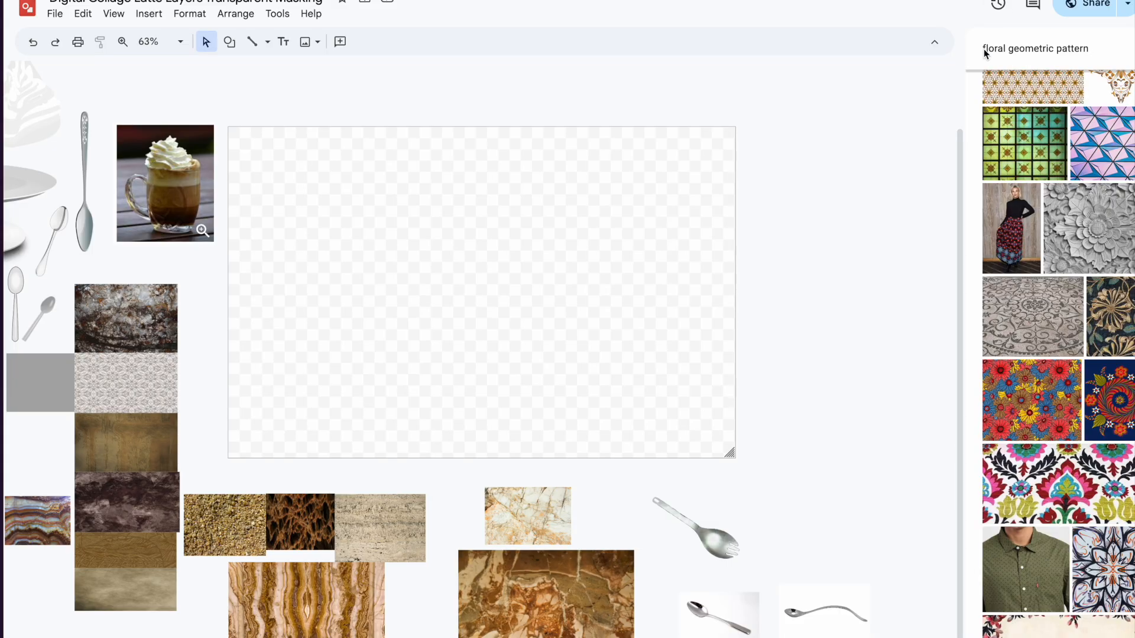
pyautogui.write('pink')
pyautogui.press('Return')
pyautogui.scroll(-1, 1052, 538)
pyautogui.scroll(-10, 1051, 534)
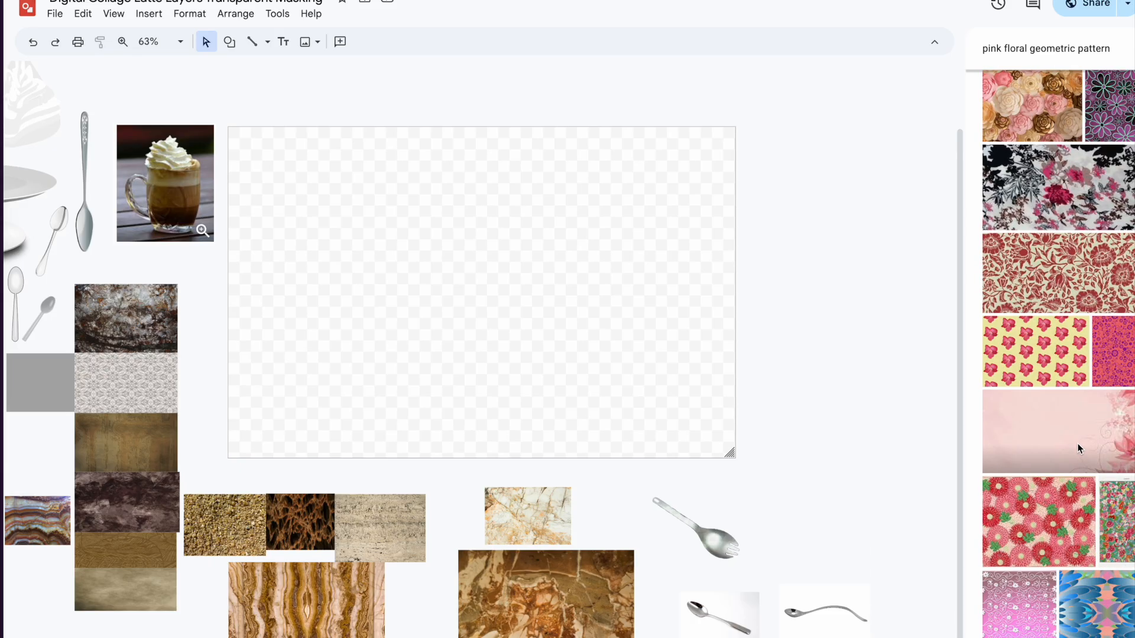
pyautogui.scroll(-6, 1080, 456)
pyautogui.scroll(-10, 1055, 492)
pyautogui.click(1056, 564)
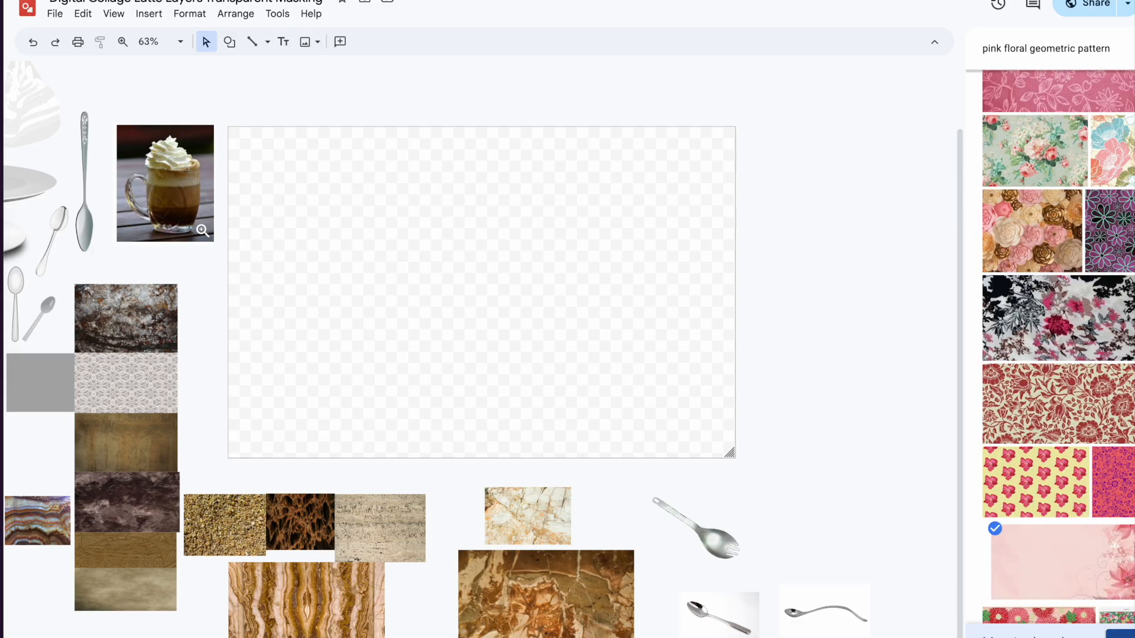
pyautogui.click(1121, 634)
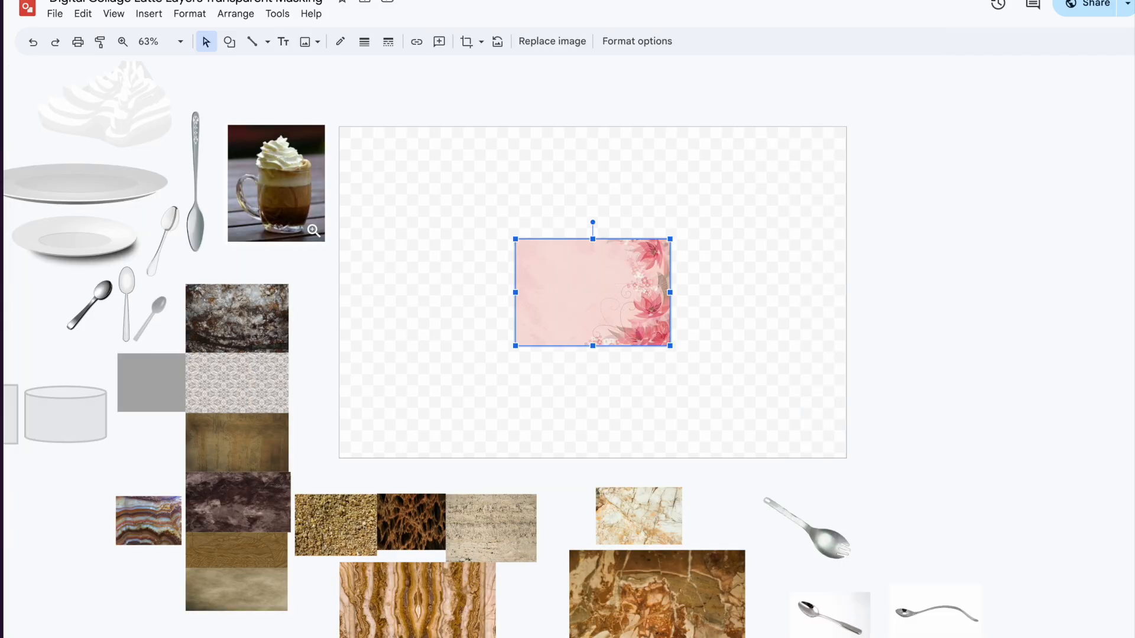
# Step: Align the pink floral image with the canvas's upper-left corner and stretch it to cover the whole canvas
pyautogui.moveTo(491, 223); pyautogui.dragTo(464, 199)
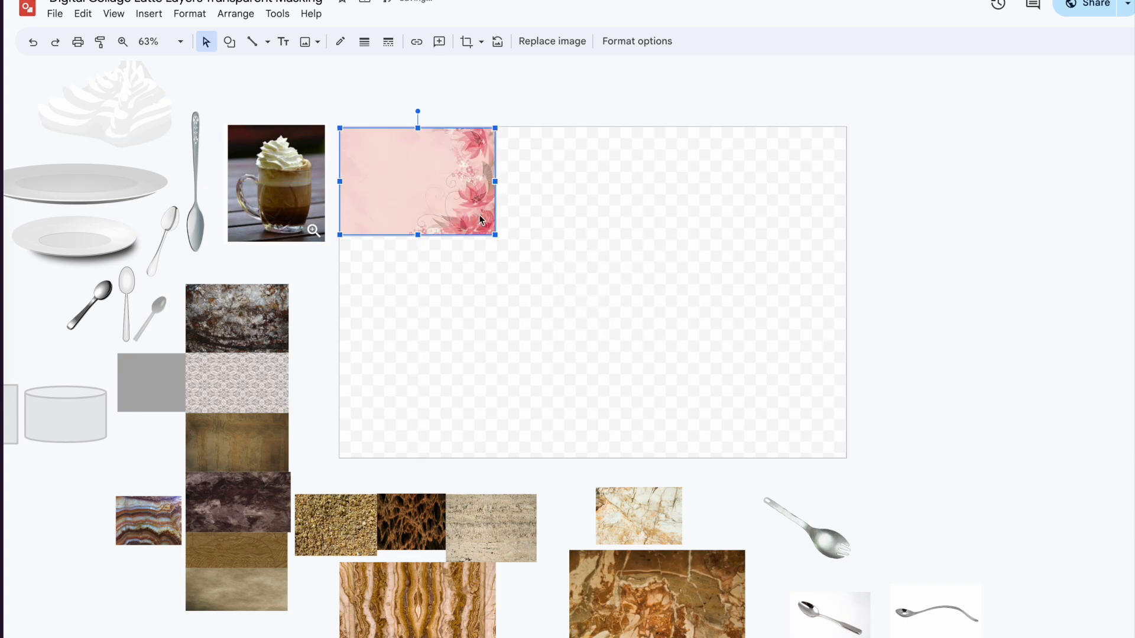
pyautogui.moveTo(668, 294); pyautogui.dragTo(810, 359)
pyautogui.moveTo(811, 289); pyautogui.dragTo(846, 290)
pyautogui.moveTo(594, 452); pyautogui.dragTo(592, 456)
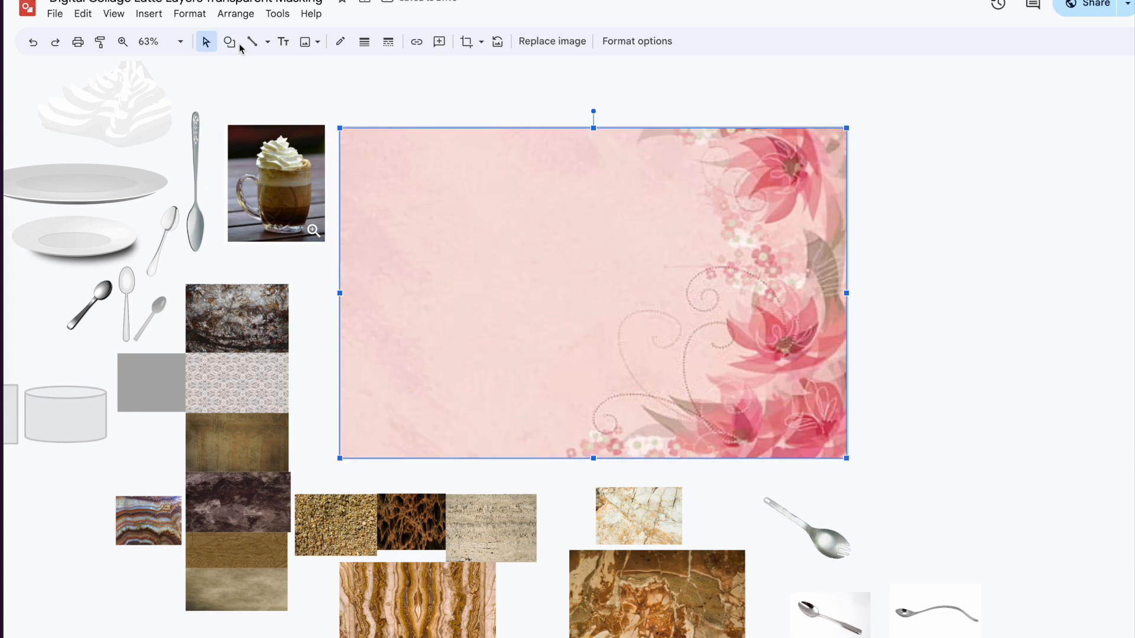
# Step: Search web images for "wood pattern" and insert the image of horizontal brown planks
pyautogui.click(148, 13)
pyautogui.moveTo(179, 49)
pyautogui.click(417, 66)
pyautogui.write('wo')
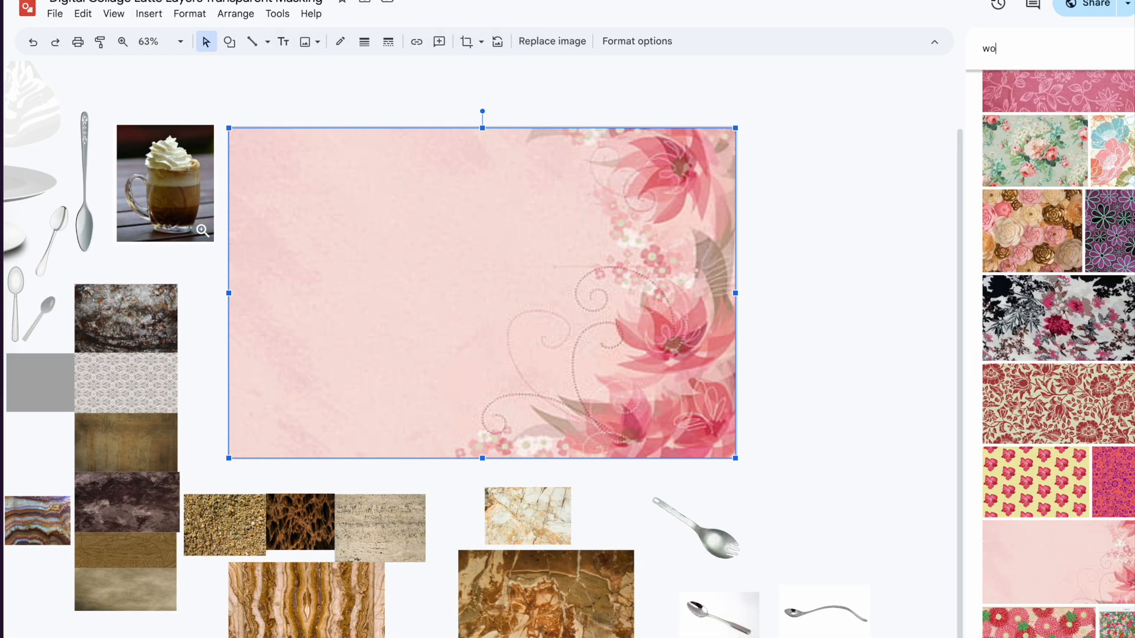
pyautogui.write('od pattern')
pyautogui.press('Return')
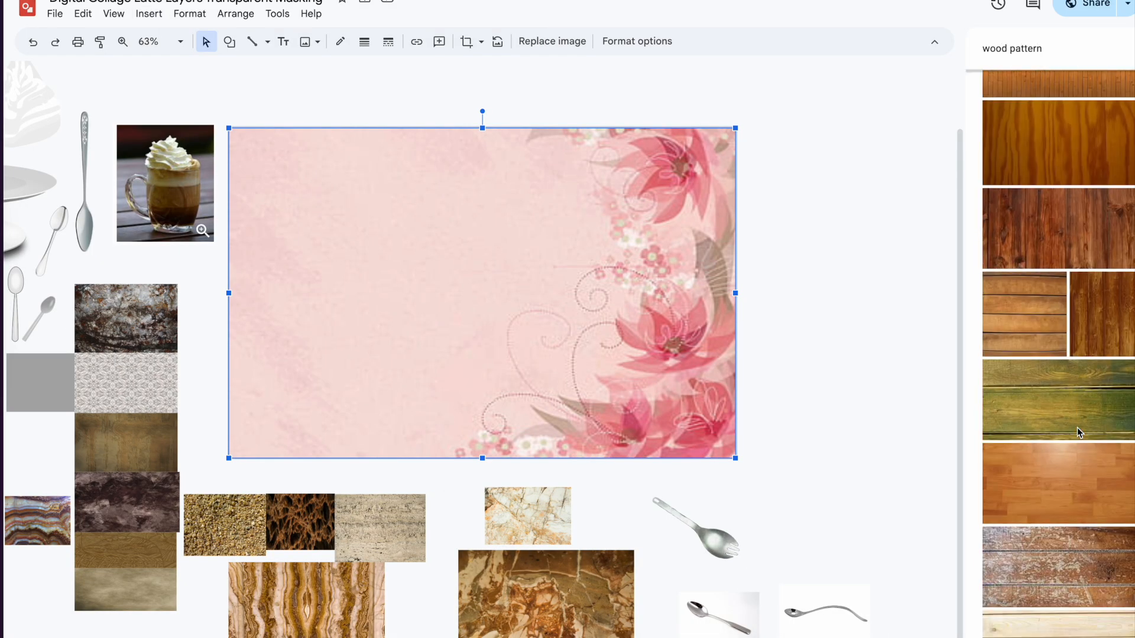
pyautogui.click(1055, 304)
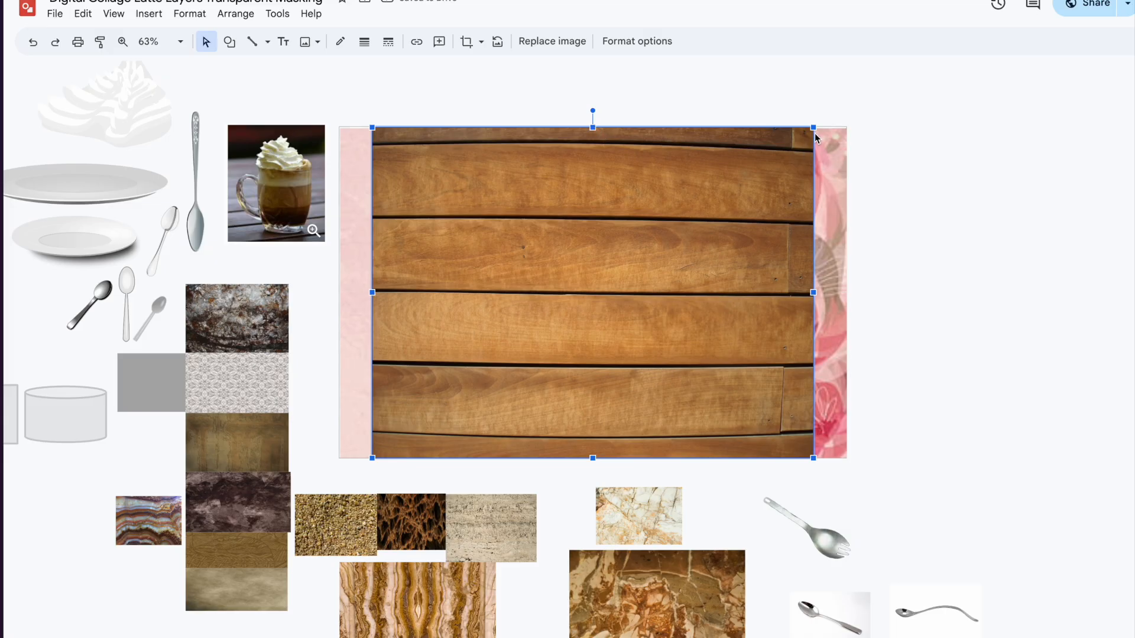
# Step: Stretch the wood planks to the canvas's full width and flatten them into a tabletop strip along its lower edge
pyautogui.moveTo(812, 131); pyautogui.dragTo(813, 131)
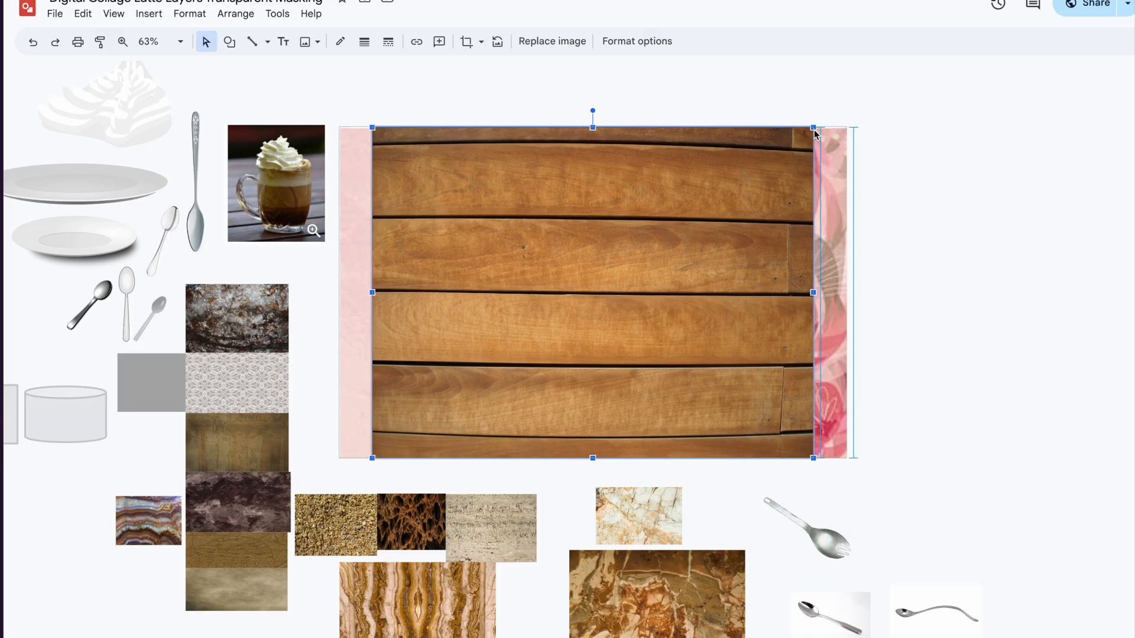
pyautogui.moveTo(814, 133); pyautogui.dragTo(847, 105)
pyautogui.moveTo(609, 103); pyautogui.dragTo(609, 303)
pyautogui.moveTo(372, 381); pyautogui.dragTo(339, 388)
pyautogui.moveTo(592, 304); pyautogui.dragTo(592, 376)
pyautogui.click(945, 301)
# Step: Place the round white plate on the wooden tabletop and enlarge it to about half the canvas width
pyautogui.moveTo(95, 232); pyautogui.dragTo(547, 374)
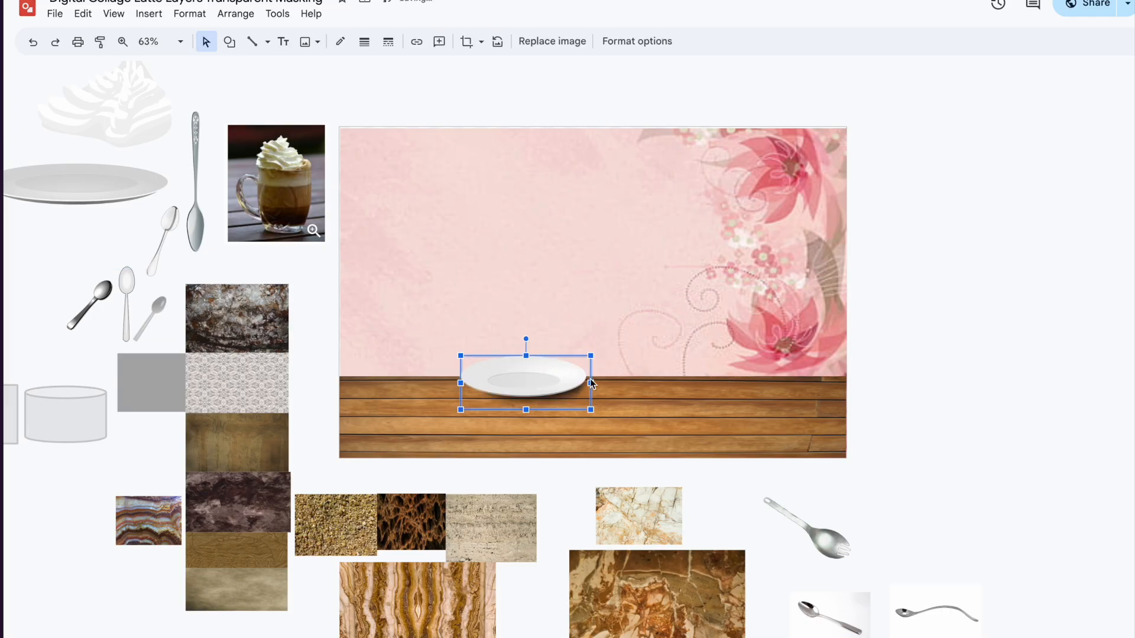
pyautogui.moveTo(697, 353); pyautogui.dragTo(697, 352)
pyautogui.moveTo(606, 370); pyautogui.dragTo(603, 408)
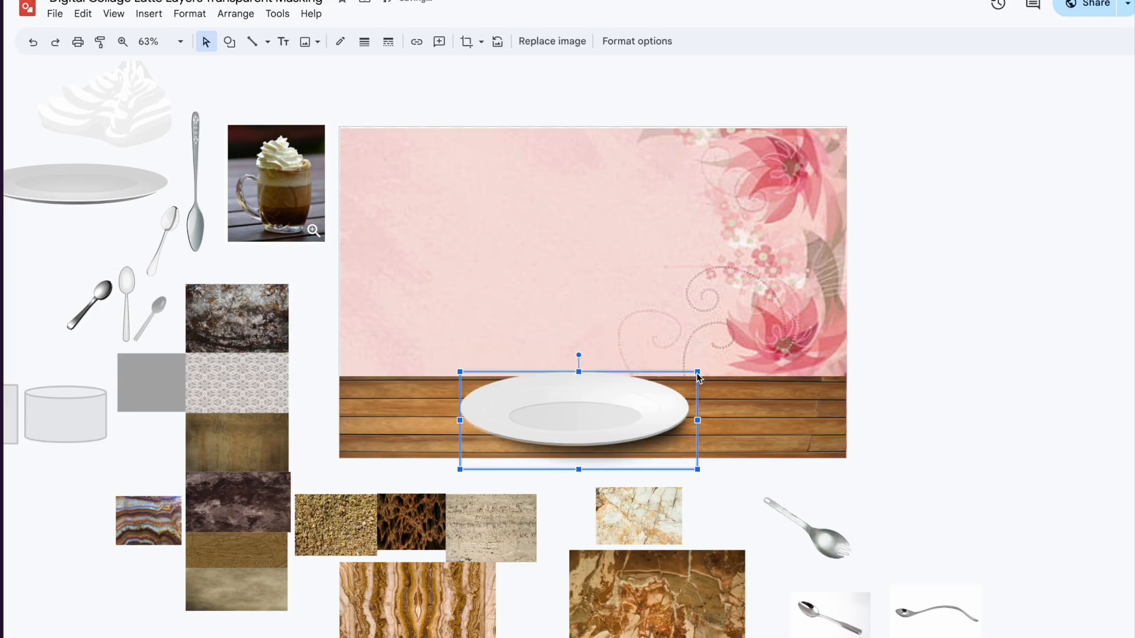
pyautogui.moveTo(714, 374); pyautogui.dragTo(714, 374)
pyautogui.moveTo(736, 422); pyautogui.dragTo(736, 421)
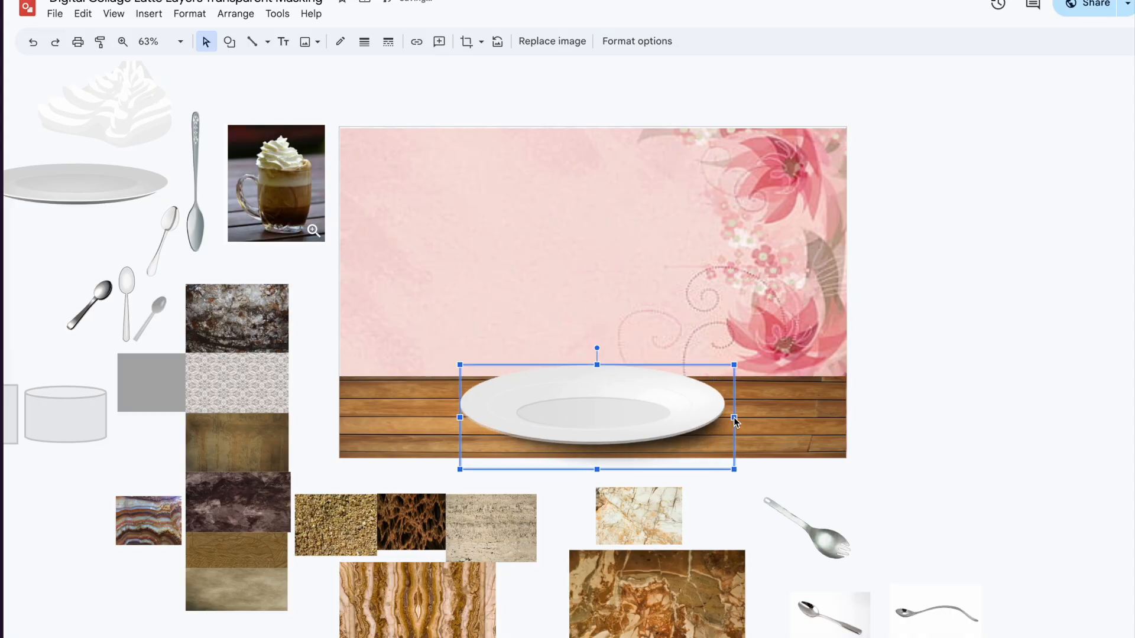
pyautogui.moveTo(460, 419); pyautogui.dragTo(441, 419)
pyautogui.click(409, 376)
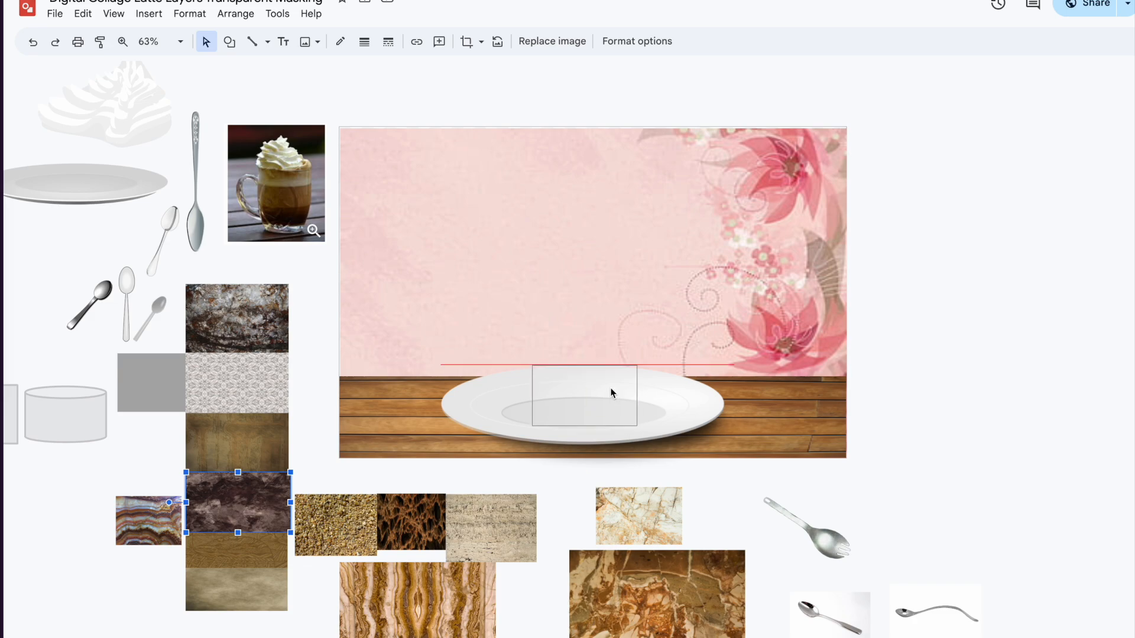
# Step: Move the dark purple-brown marble texture onto the plate and bring it to the front
pyautogui.moveTo(611, 393); pyautogui.dragTo(612, 393)
pyautogui.click(235, 13)
pyautogui.moveTo(260, 38)
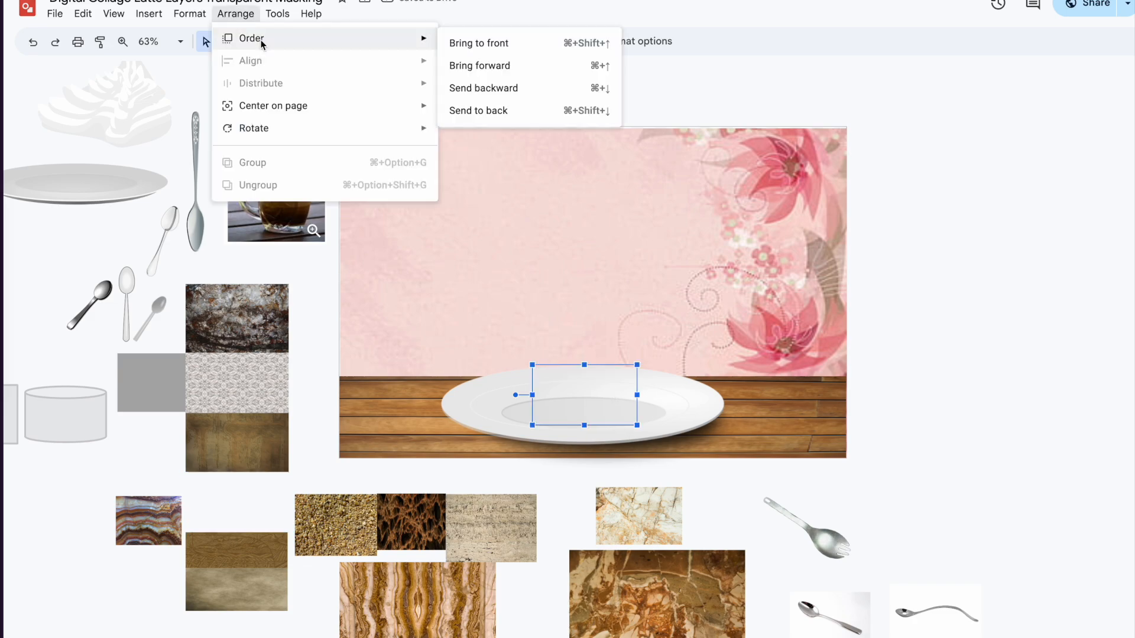
pyautogui.click(518, 48)
pyautogui.click(484, 42)
# Step: Mask the dark marble texture with the flowchart stored-data shape and widen it on both sides to form the bottom layer
pyautogui.moveTo(502, 70)
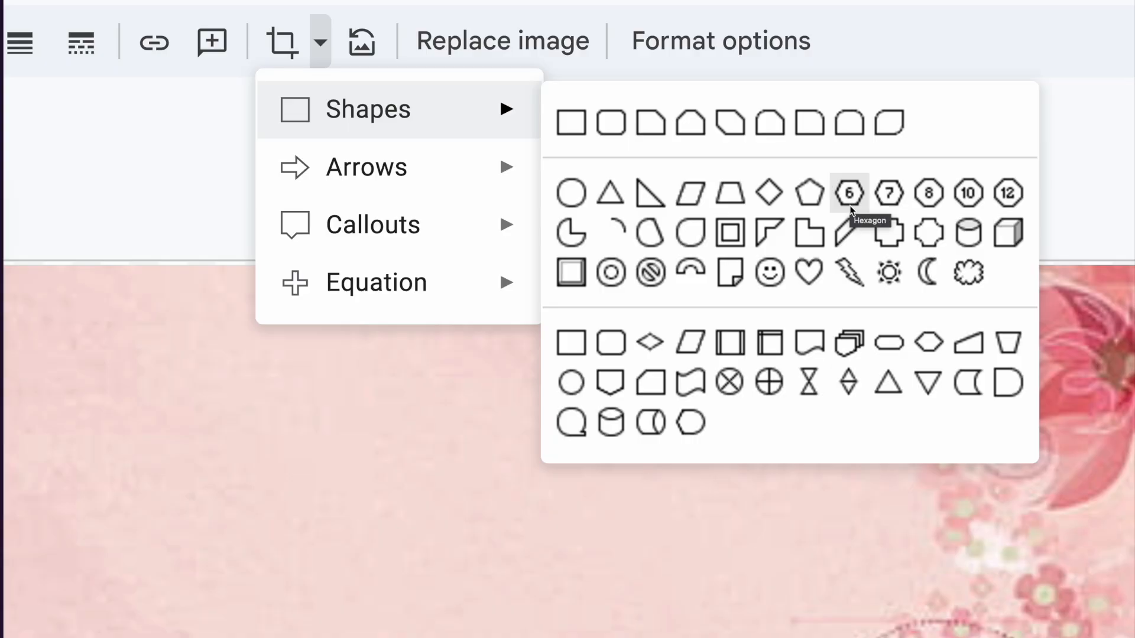
pyautogui.click(960, 377)
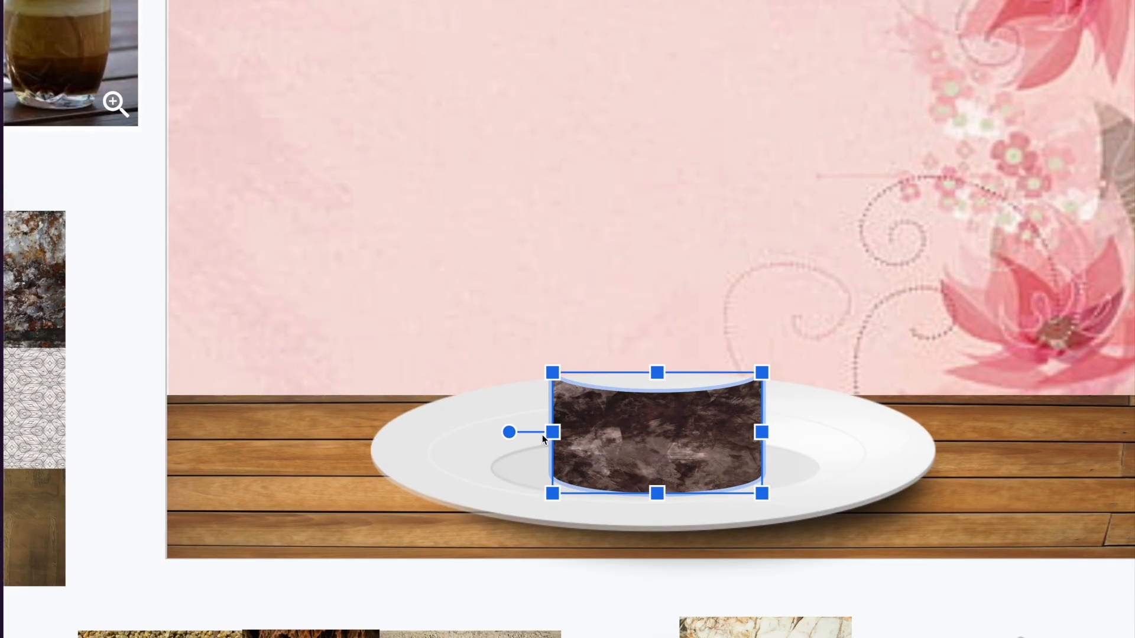
pyautogui.moveTo(551, 433); pyautogui.dragTo(507, 434)
pyautogui.moveTo(761, 433); pyautogui.dragTo(802, 433)
# Step: Move the black-and-orange veined texture above the dark bottom layer and mask it with the flowchart stored-data shape
pyautogui.scroll(-3, 795, 433)
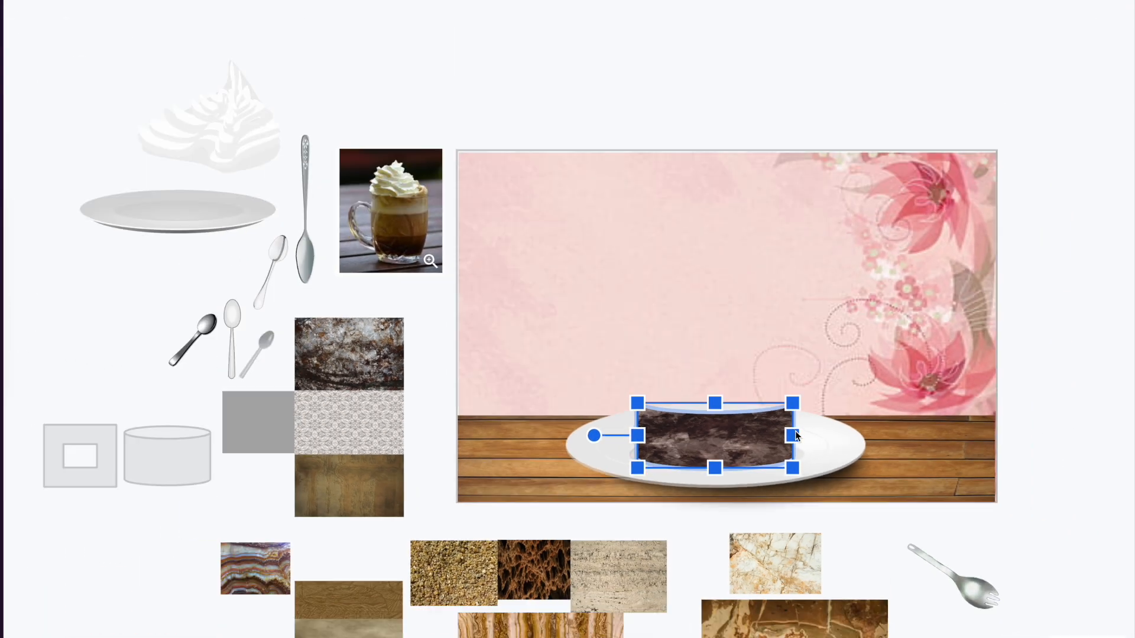
pyautogui.scroll(-2, 795, 435)
pyautogui.hscroll(1, 795, 434)
pyautogui.moveTo(464, 478); pyautogui.dragTo(613, 265)
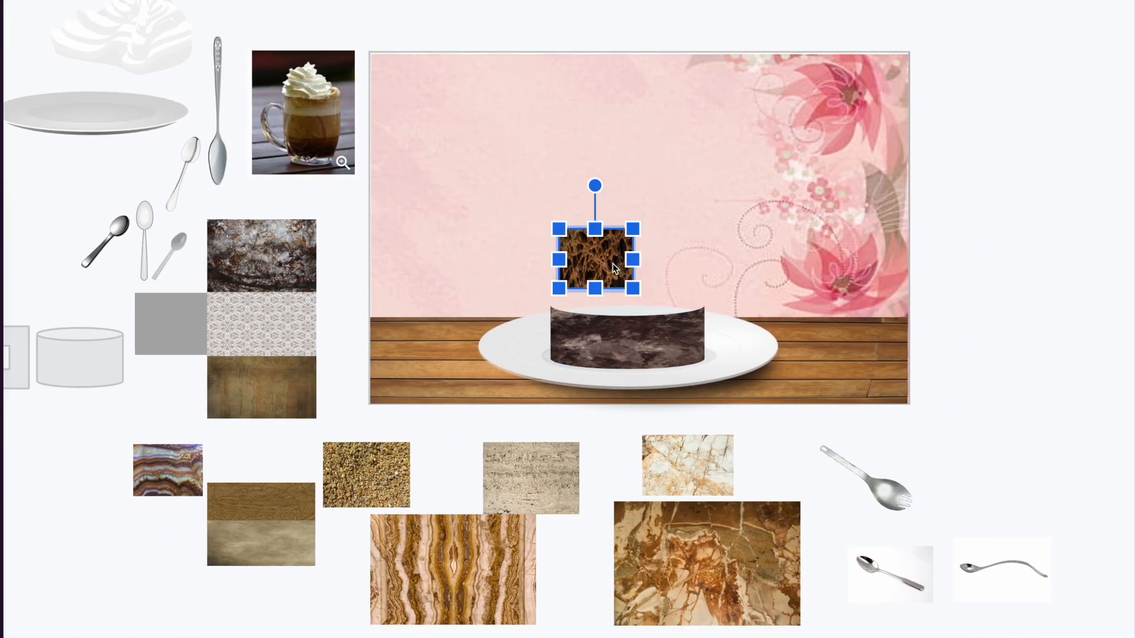
pyautogui.scroll(-1, 352, 218)
pyautogui.scroll(6, 349, 214)
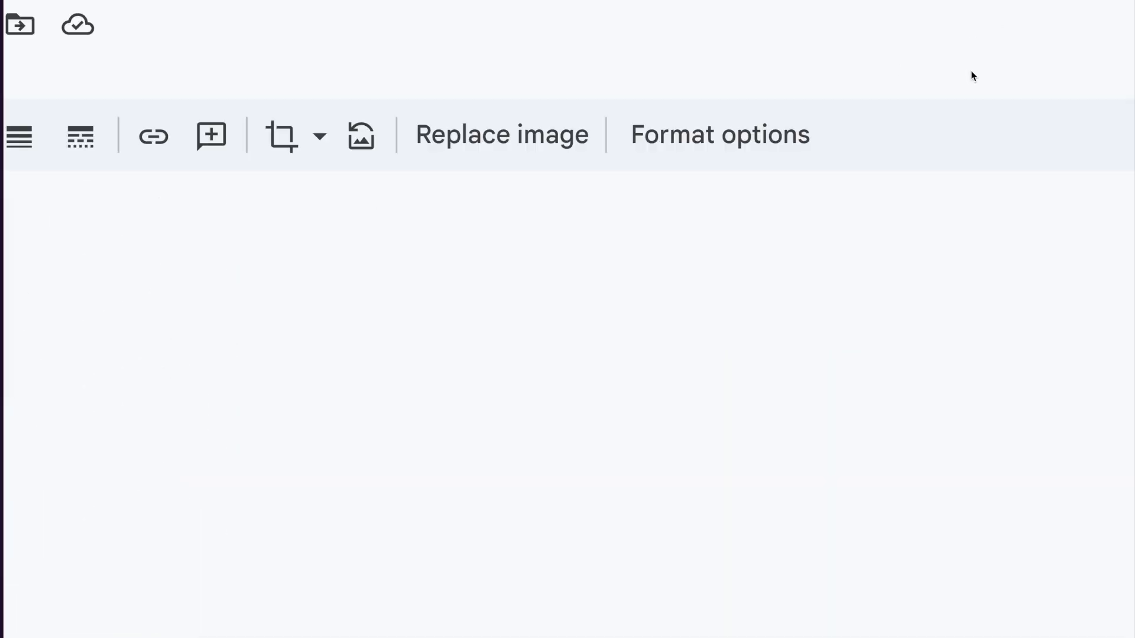
pyautogui.scroll(-1, 909, 359)
pyautogui.scroll(1, 909, 359)
pyautogui.scroll(1, 909, 359)
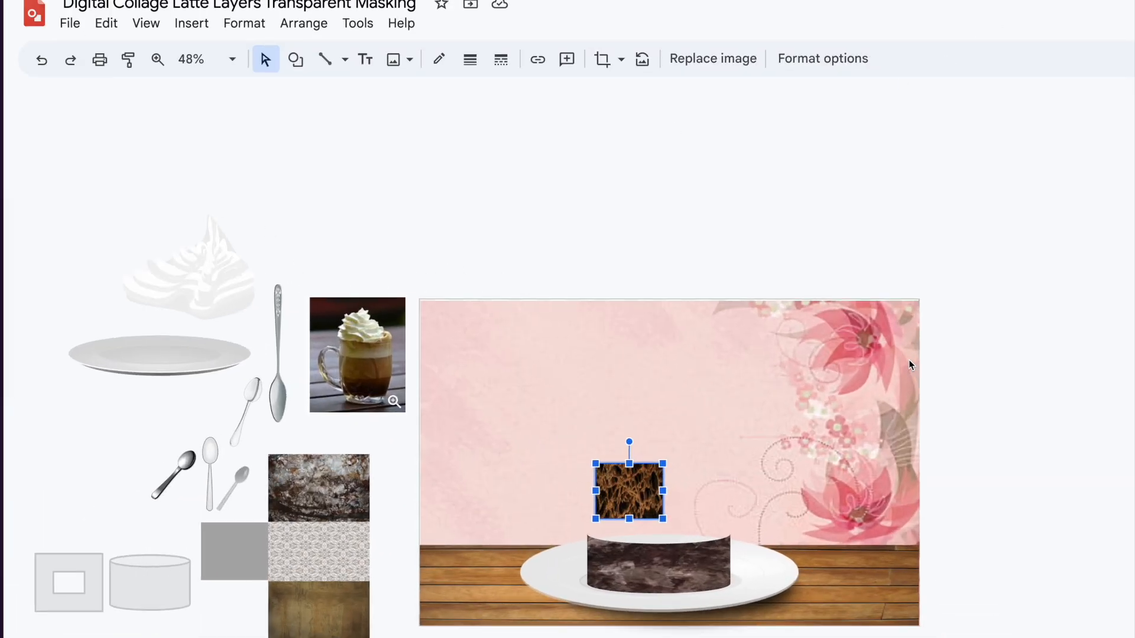
pyautogui.click(620, 59)
pyautogui.moveTo(631, 106)
pyautogui.click(948, 231)
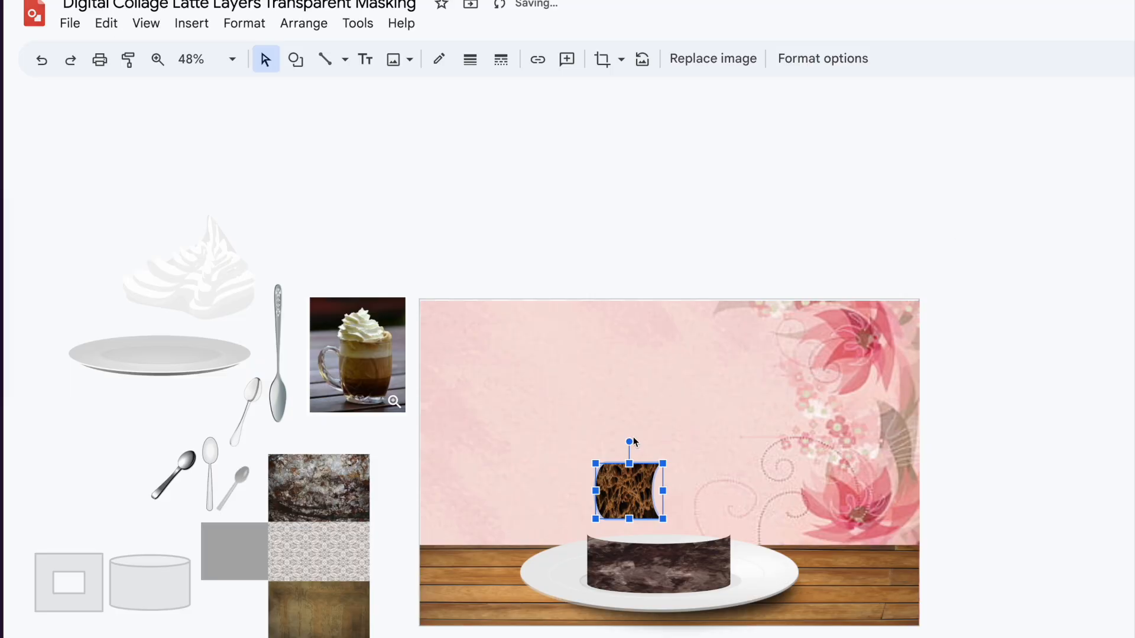
# Step: Rotate the veined texture a quarter turn counterclockwise and fit it on the bottom layer at the same width
pyautogui.moveTo(563, 495); pyautogui.dragTo(598, 542)
pyautogui.moveTo(718, 517); pyautogui.dragTo(730, 517)
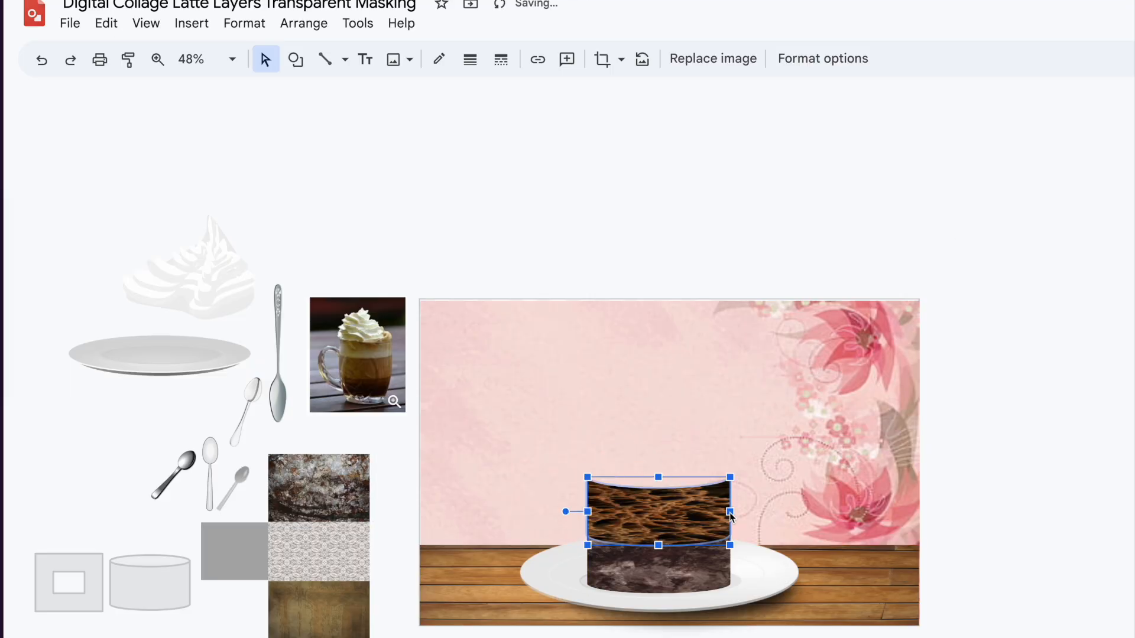
pyautogui.click(732, 528)
# Step: Move the cream-white marble texture to the top of the stacked layers and bring it to the front
pyautogui.scroll(5, 733, 527)
pyautogui.scroll(-6, 733, 528)
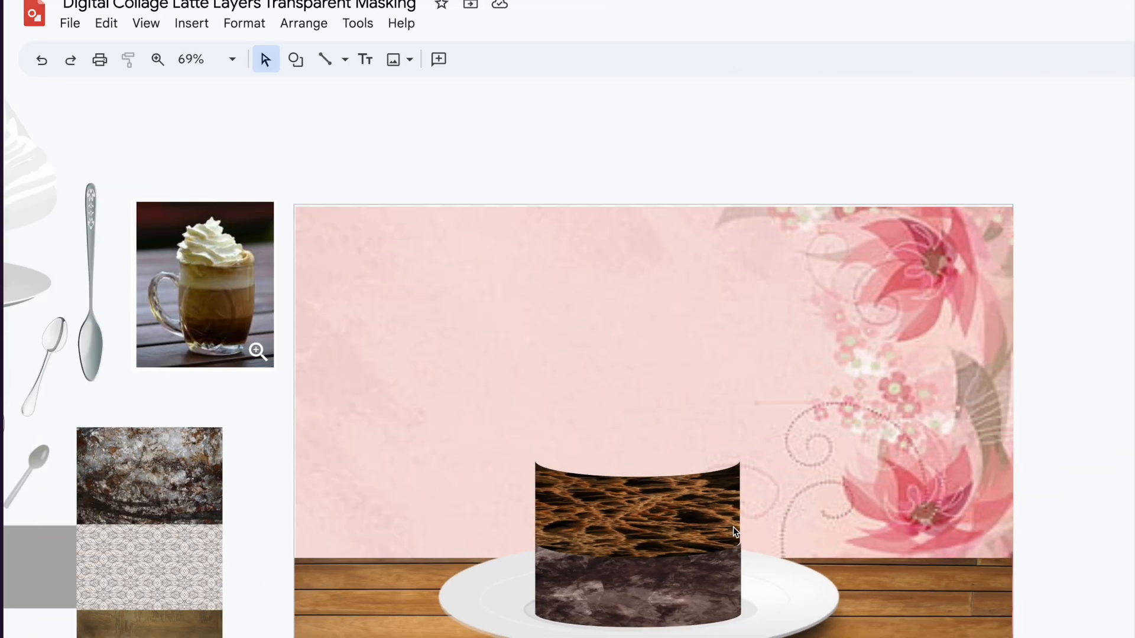
pyautogui.scroll(-1, 693, 553)
pyautogui.scroll(1, 697, 532)
pyautogui.rightClick(737, 520)
pyautogui.moveTo(698, 507); pyautogui.dragTo(649, 309)
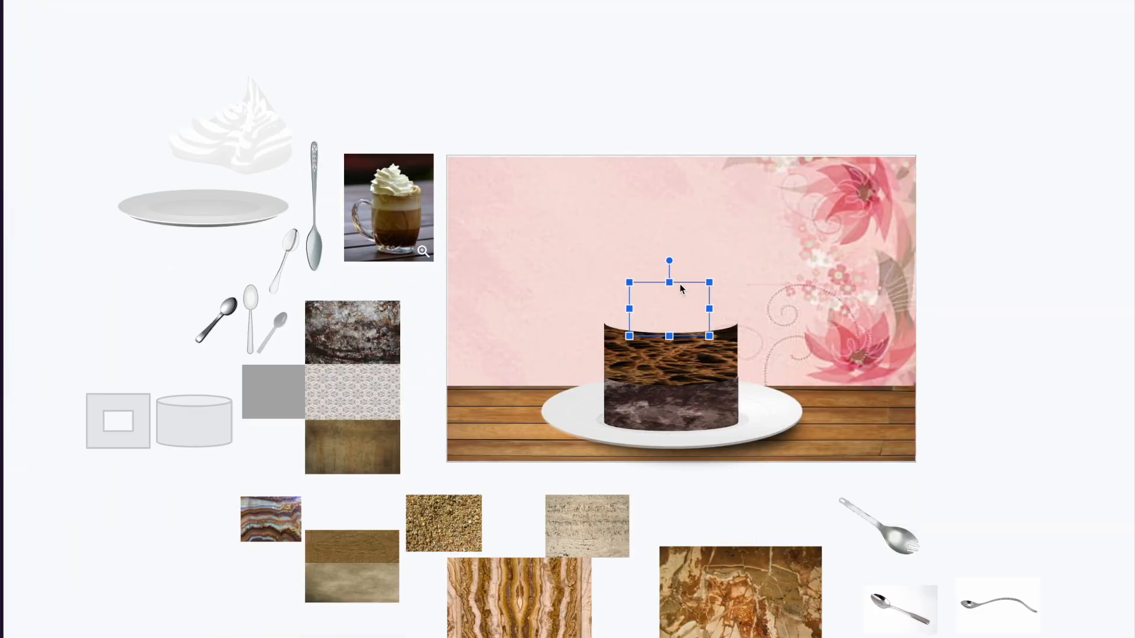
pyautogui.scroll(-1, 668, 295)
pyautogui.press('super+shift+Up')
pyautogui.scroll(-2, 690, 277)
pyautogui.click(692, 275)
pyautogui.scroll(4, 694, 275)
pyautogui.click(665, 344)
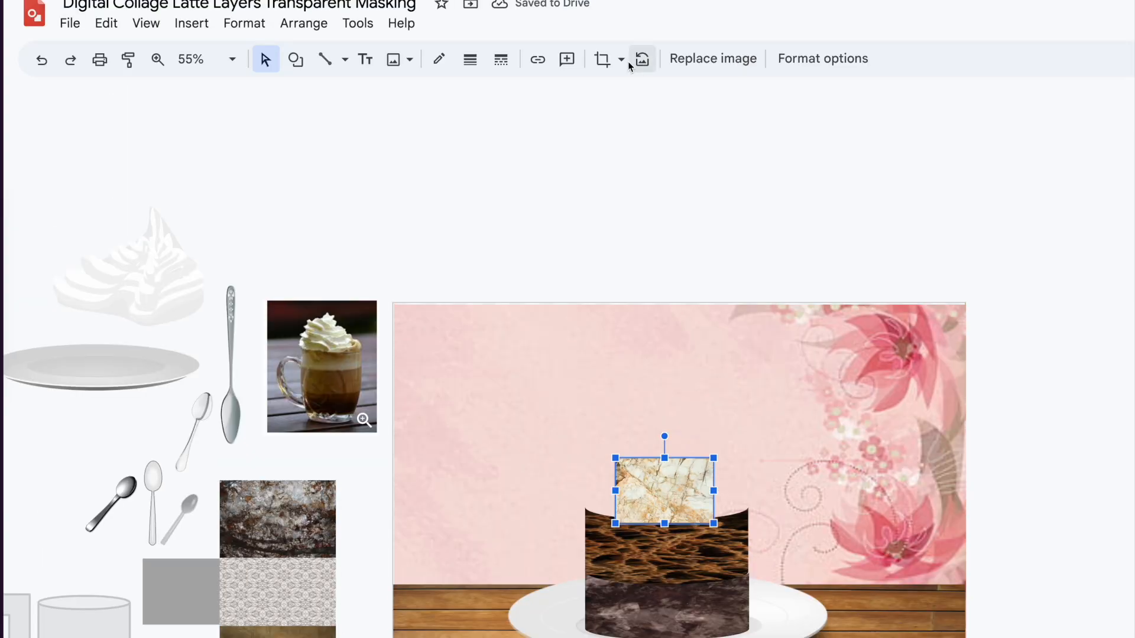
# Step: Mask the cream marble texture with the can shape and widen it to match the layers below
pyautogui.click(621, 60)
pyautogui.moveTo(626, 101)
pyautogui.click(947, 156)
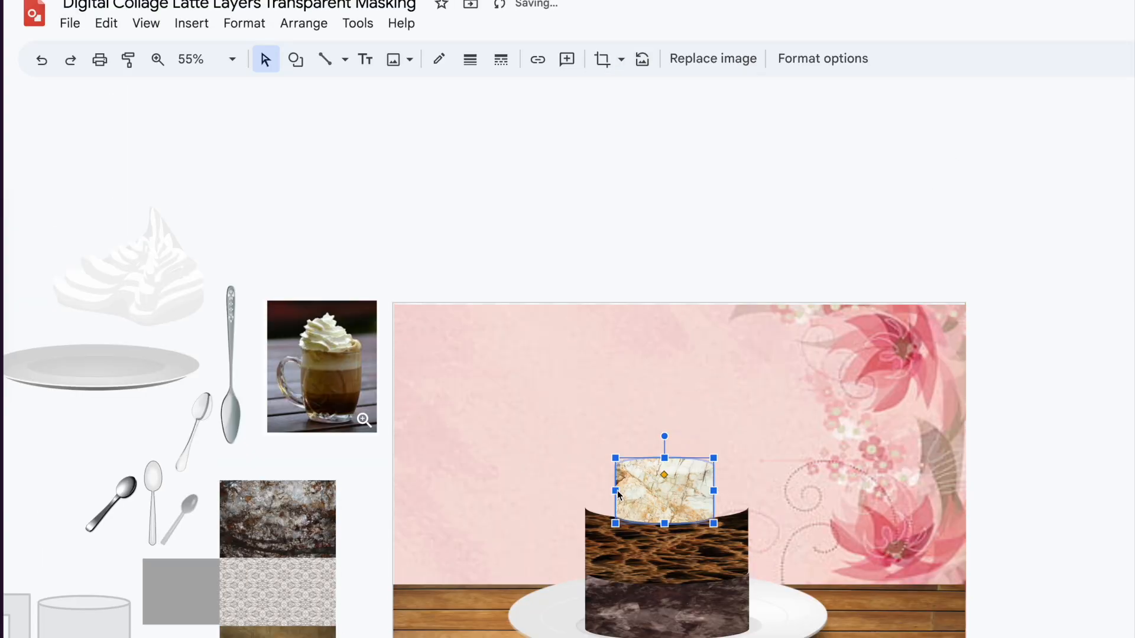
pyautogui.moveTo(587, 493); pyautogui.dragTo(585, 490)
pyautogui.moveTo(746, 491); pyautogui.dragTo(747, 491)
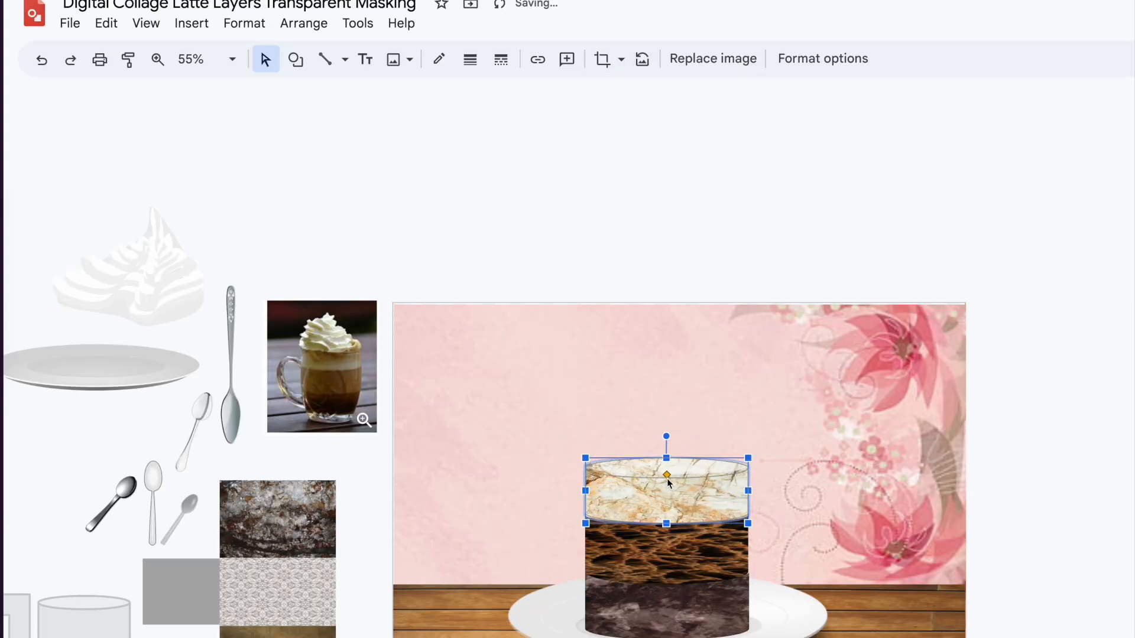
pyautogui.click(798, 487)
# Step: Draw a can shape over the stacked texture layers, slightly wider than the stack and resting on the plate
pyautogui.scroll(-3, 683, 500)
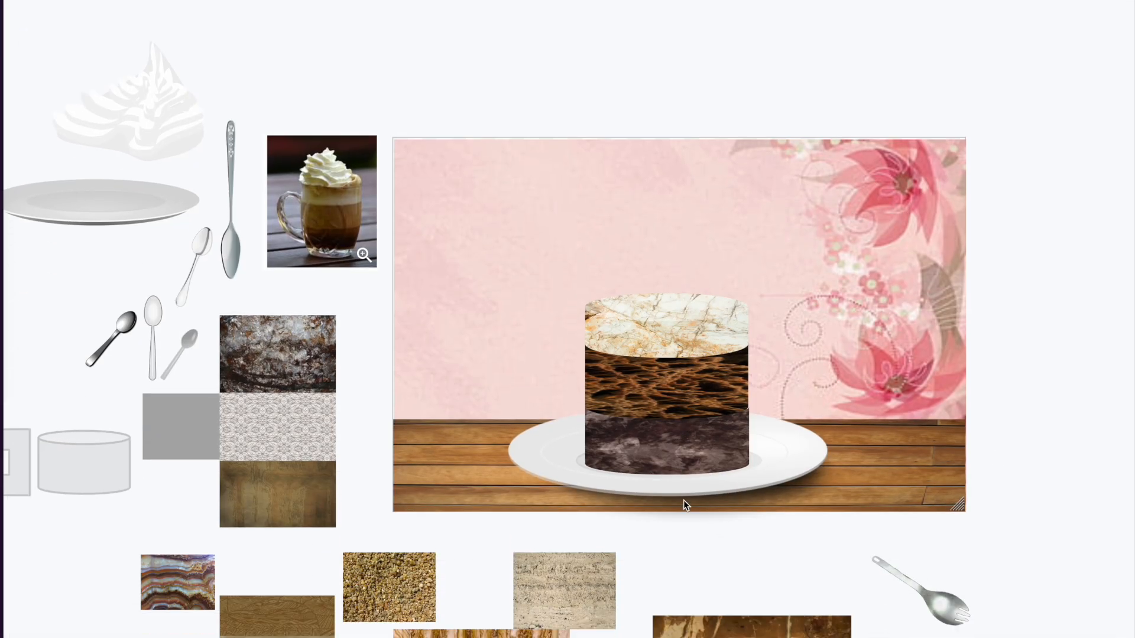
pyautogui.scroll(-2, 683, 501)
pyautogui.scroll(2, 653, 113)
pyautogui.click(295, 59)
pyautogui.moveTo(323, 95)
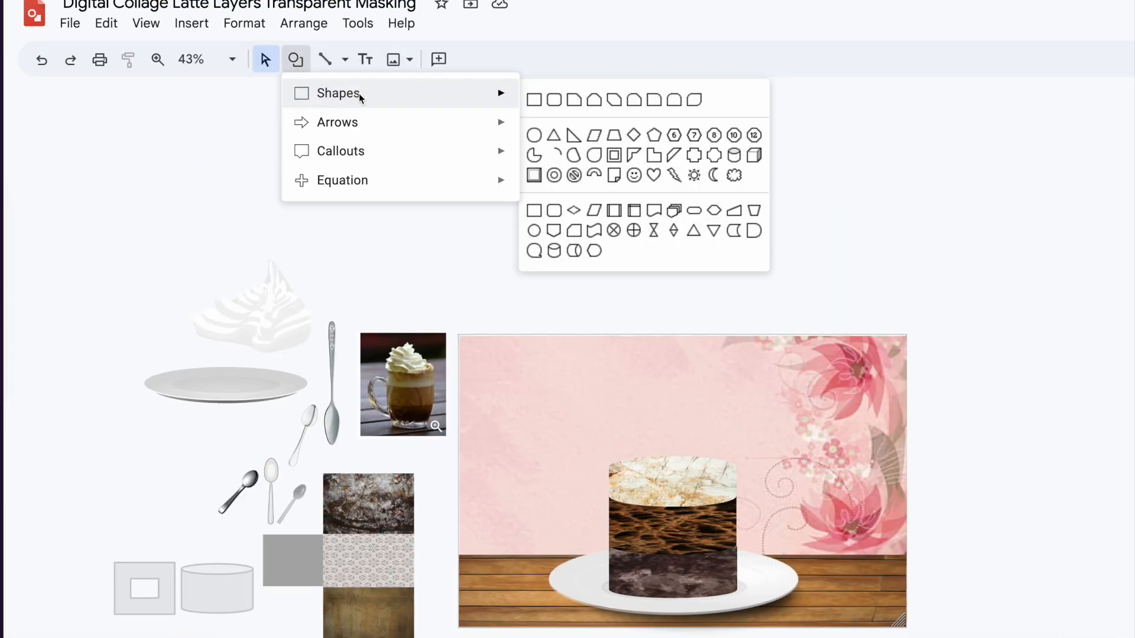
pyautogui.click(737, 157)
pyautogui.moveTo(615, 603); pyautogui.dragTo(596, 606)
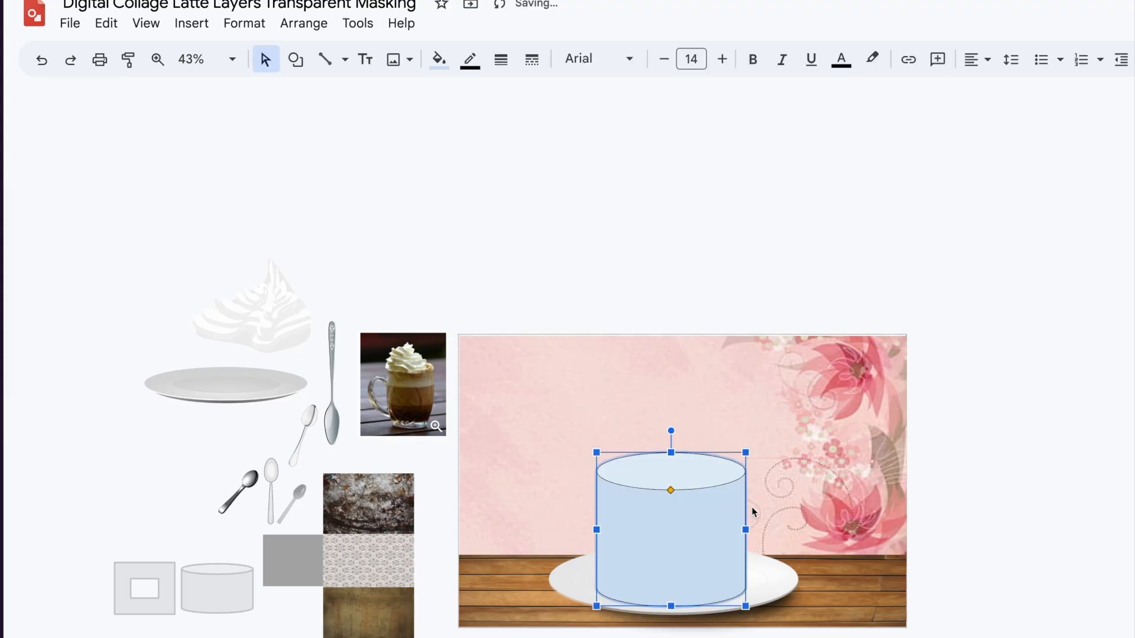
pyautogui.moveTo(758, 455); pyautogui.dragTo(760, 445)
# Step: Set the can shape's fill to a custom light blue with 50% alpha
pyautogui.click(438, 59)
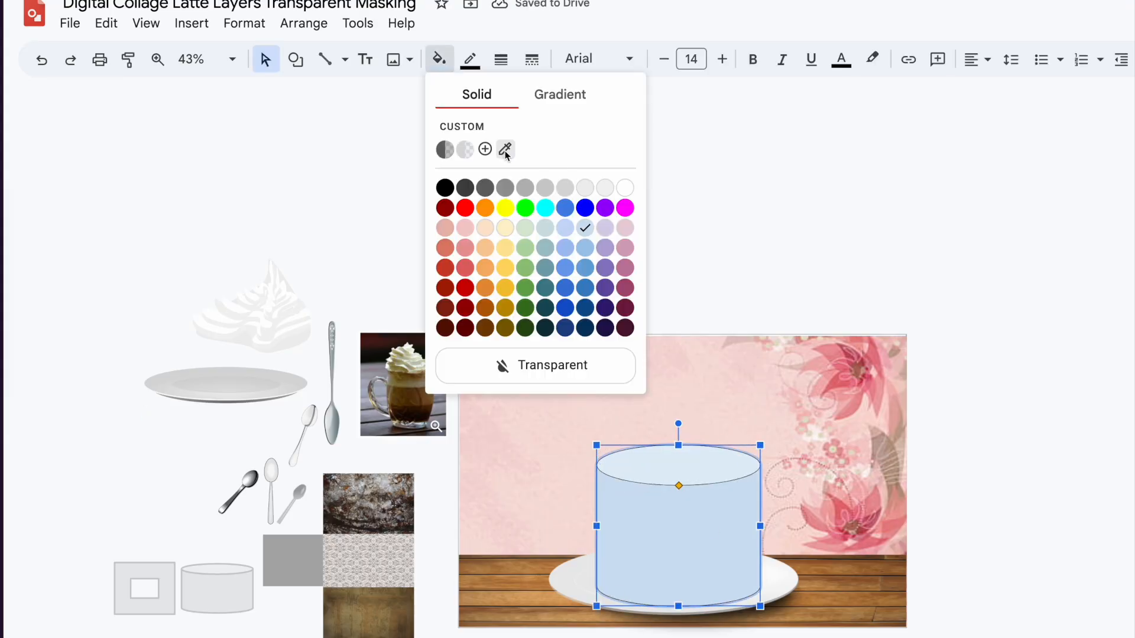
pyautogui.click(488, 153)
pyautogui.rightClick(877, 510)
pyautogui.click(877, 510)
pyautogui.write('50')
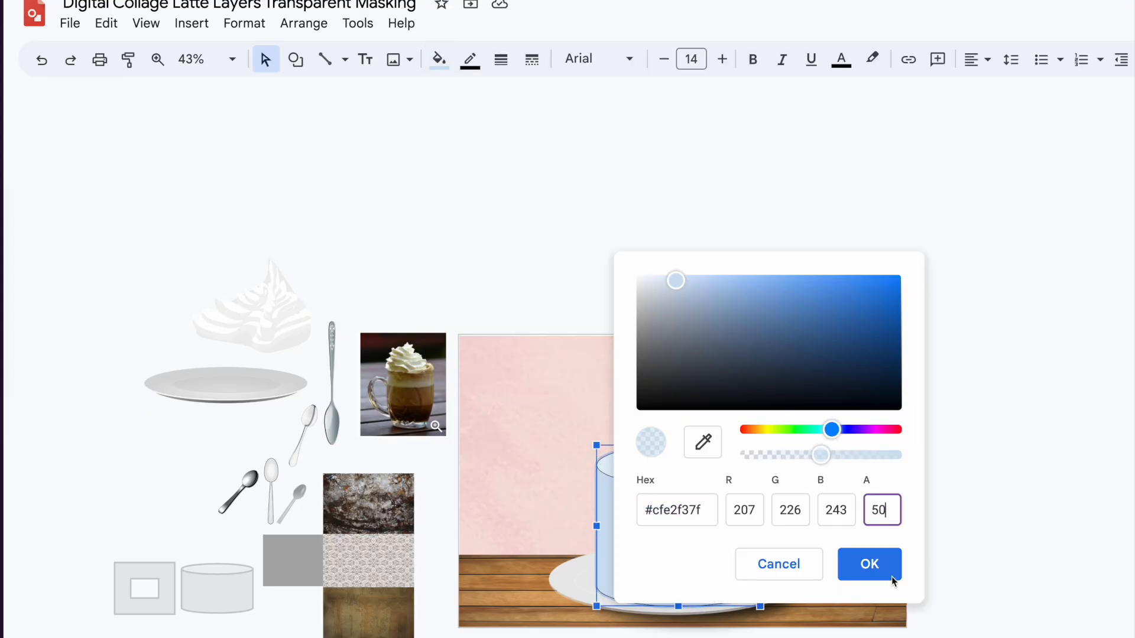
pyautogui.click(885, 573)
# Step: Narrow the translucent can around the texture layers, make its outline transparent and center it over the stack
pyautogui.moveTo(749, 529); pyautogui.dragTo(745, 526)
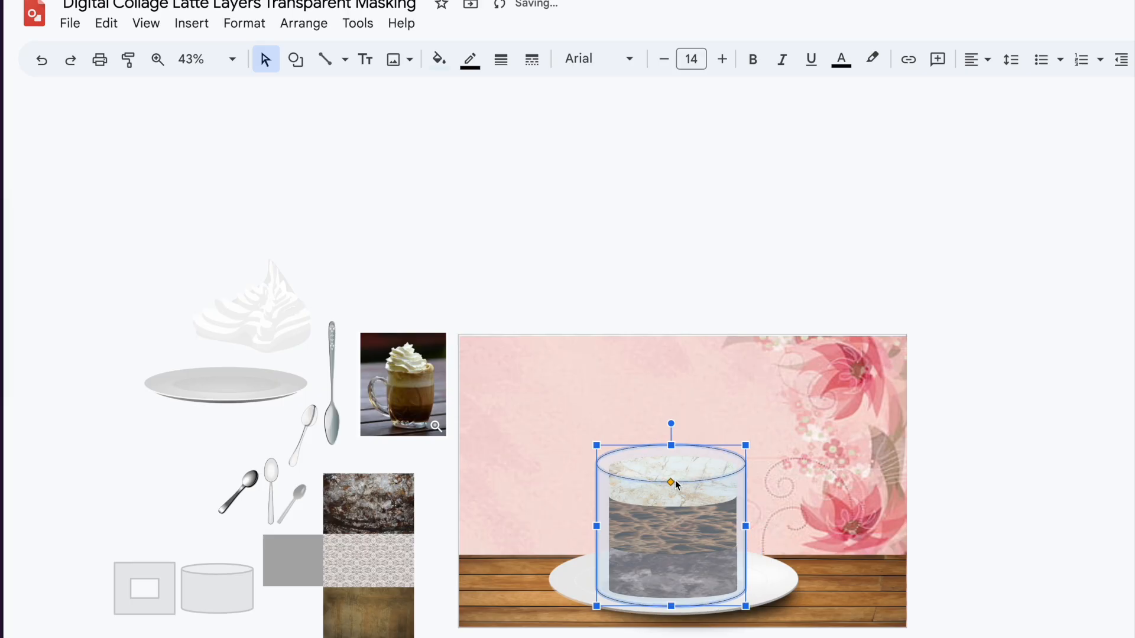
pyautogui.click(469, 59)
pyautogui.click(563, 333)
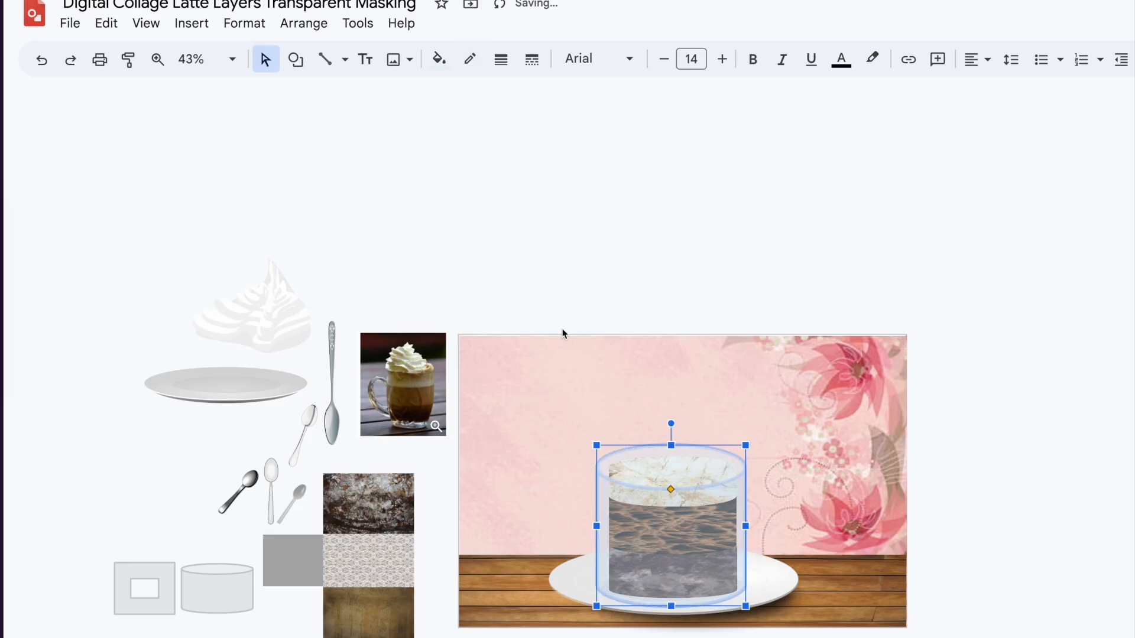
pyautogui.moveTo(719, 553); pyautogui.dragTo(712, 553)
# Step: Draw a translucent crescent shape against the glass's left side as the mug handle
pyautogui.click(295, 59)
pyautogui.moveTo(367, 96)
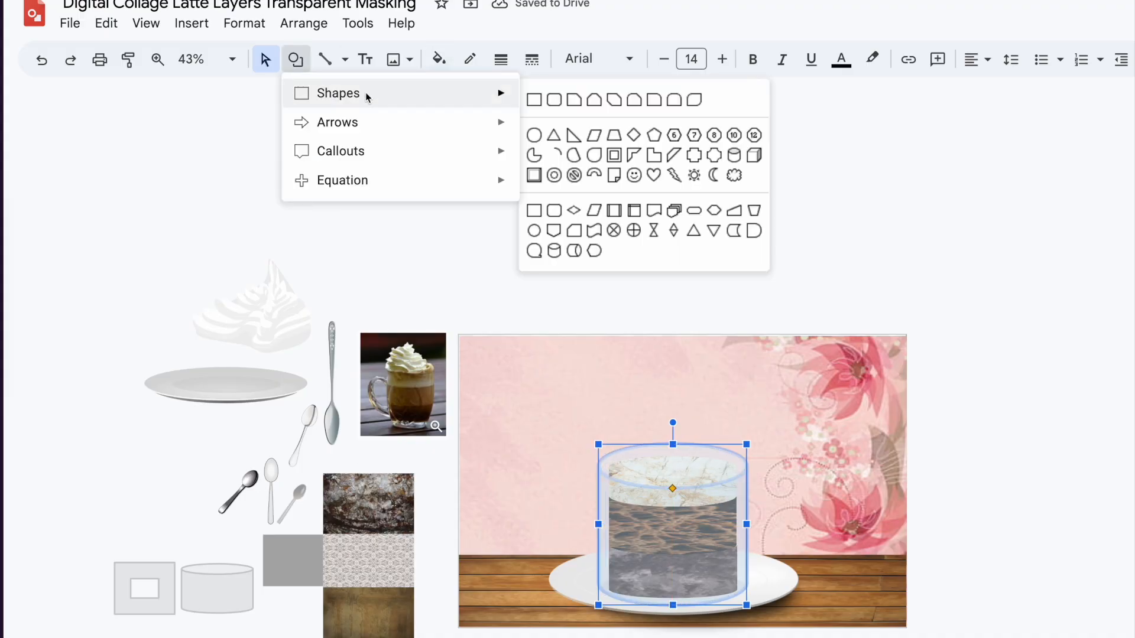
pyautogui.click(632, 155)
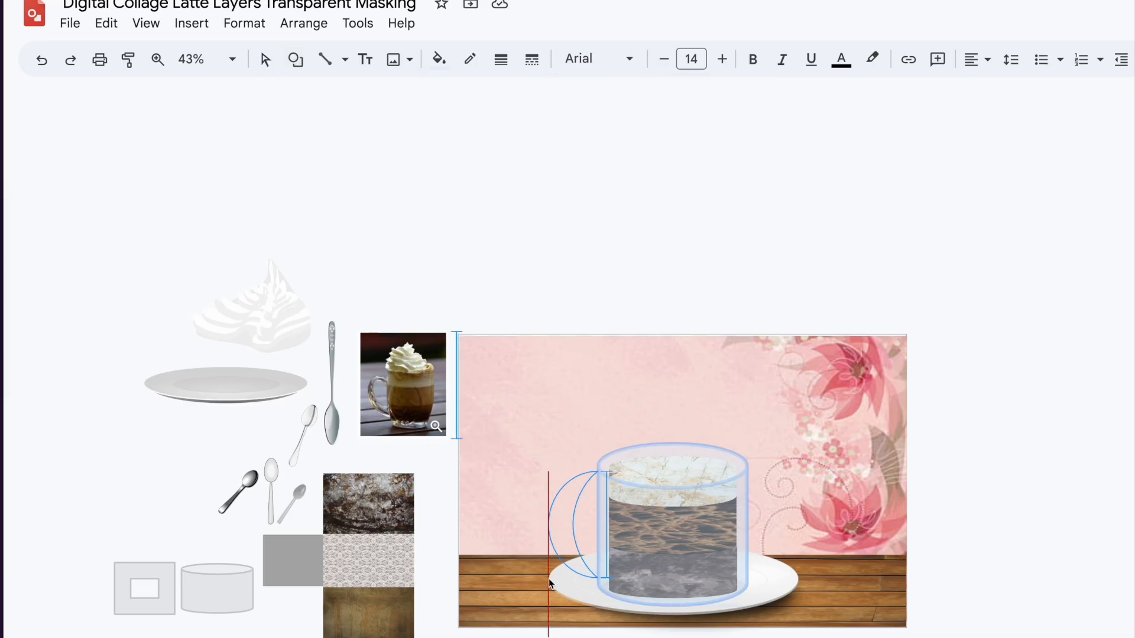
pyautogui.moveTo(549, 583); pyautogui.dragTo(553, 585)
pyautogui.moveTo(564, 529); pyautogui.dragTo(573, 522)
pyautogui.click(972, 436)
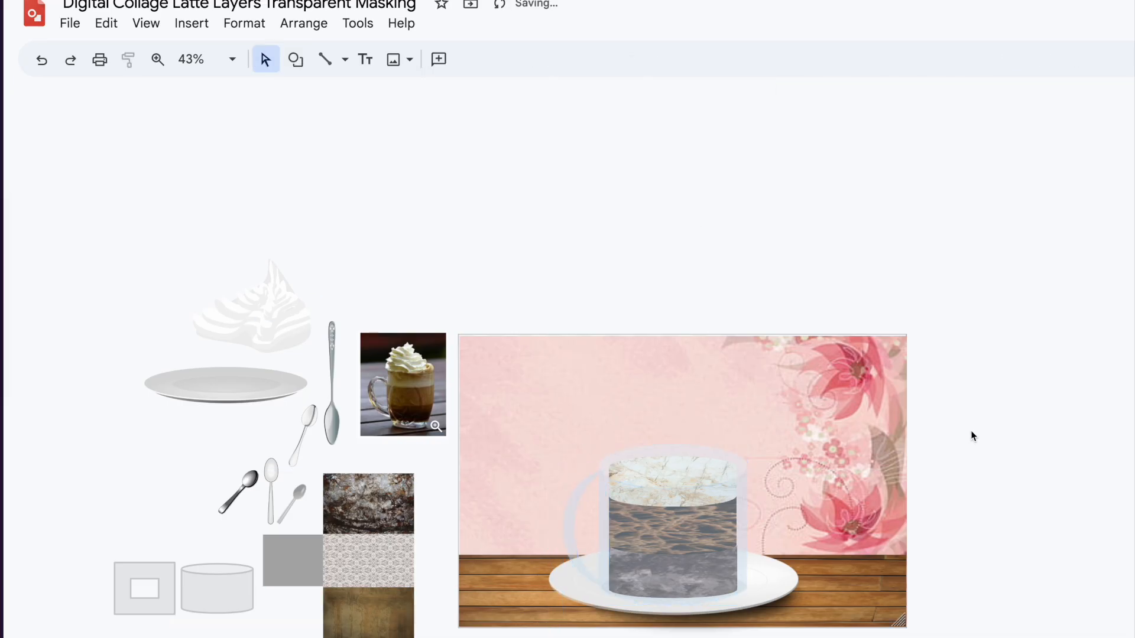
# Step: Lower the brightness of the pink floral background image
pyautogui.click(563, 455)
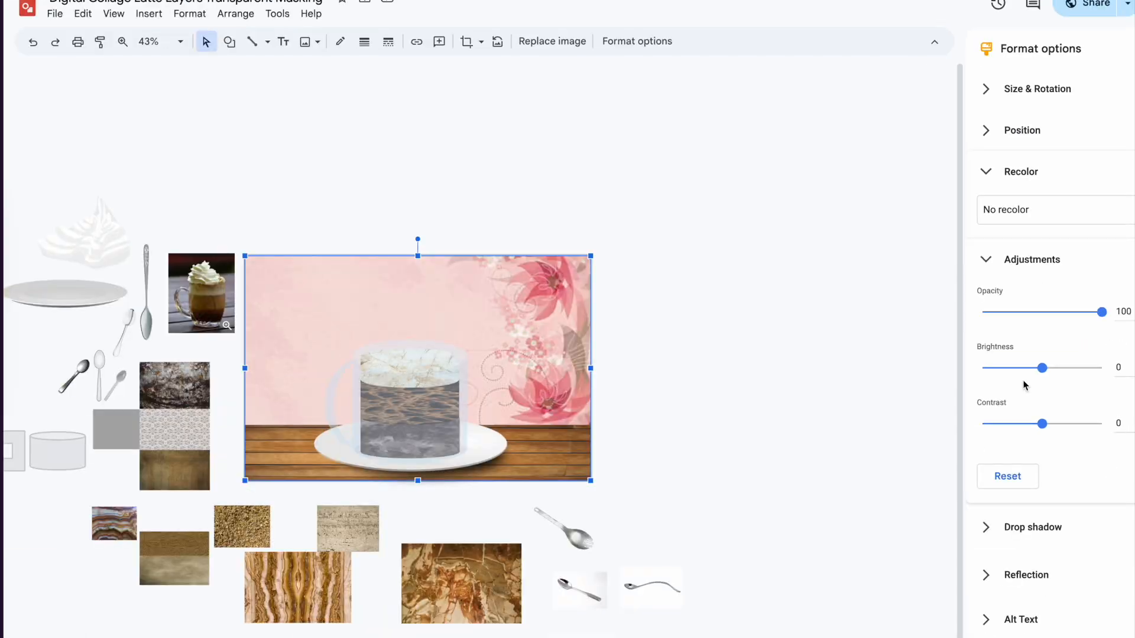
pyautogui.moveTo(1031, 367); pyautogui.dragTo(1029, 364)
pyautogui.click(830, 357)
pyautogui.scroll(5, 484, 342)
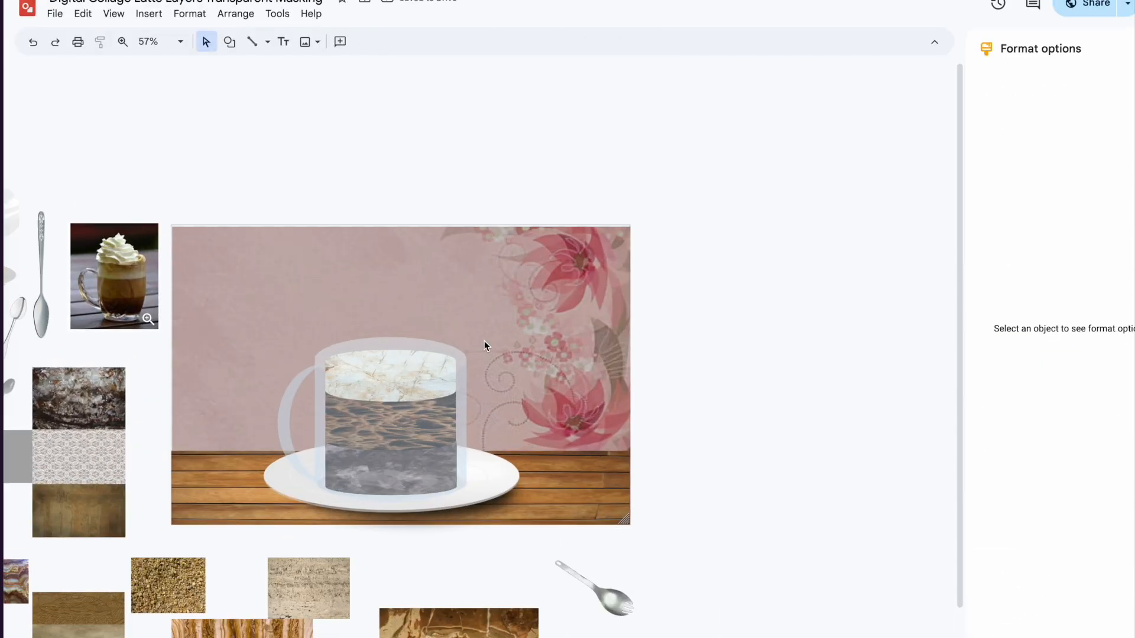
pyautogui.click(425, 488)
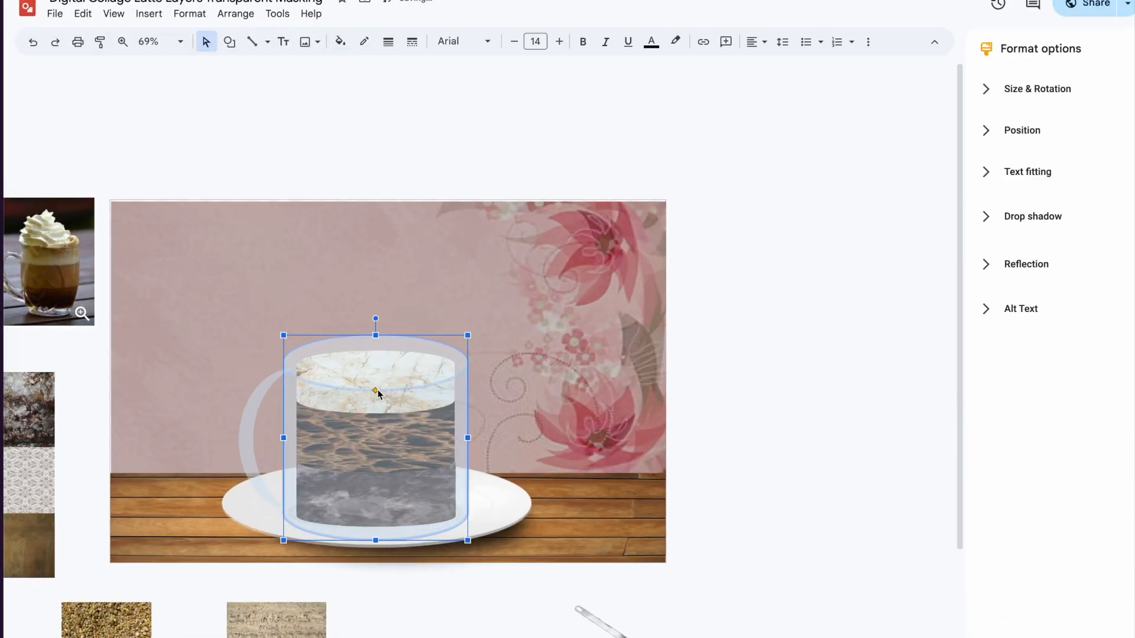
pyautogui.click(590, 421)
pyautogui.scroll(-5, 591, 421)
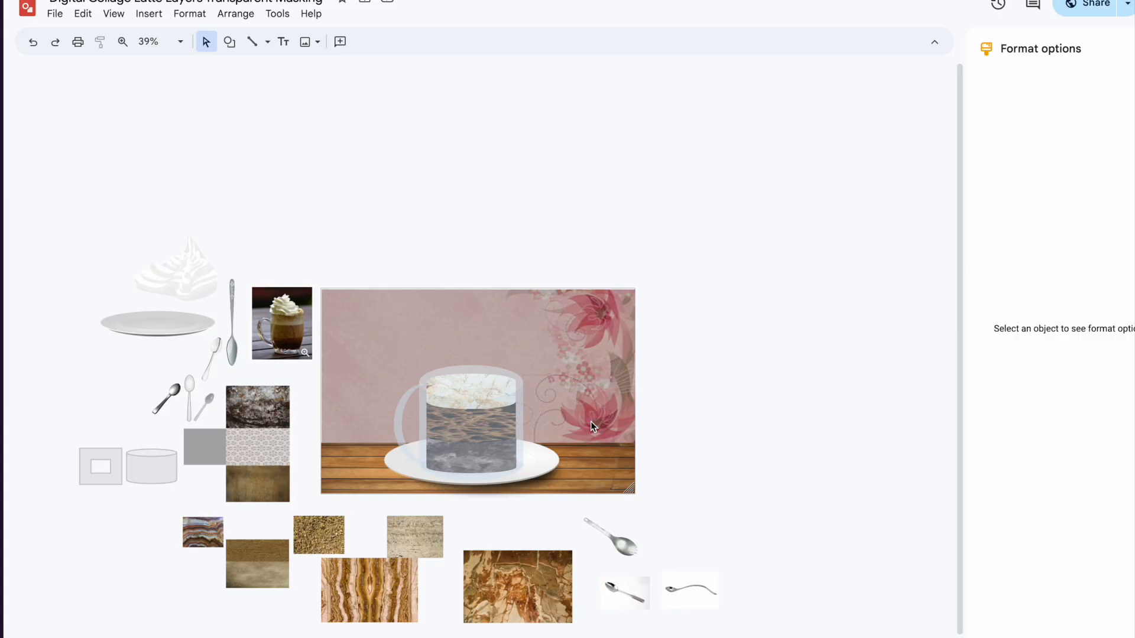
# Step: Move the light silver spoon from the spare assets onto the scene beside the mug and rotate it
pyautogui.scroll(5, 501, 448)
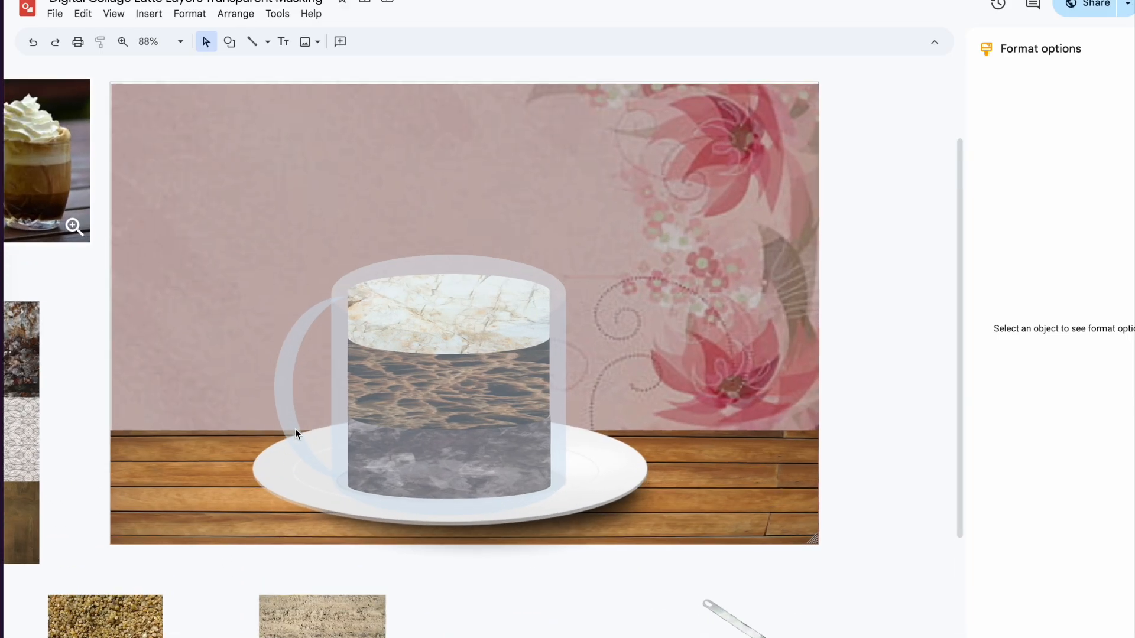
pyautogui.hscroll(-4, 296, 429)
pyautogui.moveTo(32, 316); pyautogui.dragTo(35, 278)
pyautogui.moveTo(71, 241); pyautogui.dragTo(621, 439)
pyautogui.moveTo(657, 494); pyautogui.dragTo(747, 452)
pyautogui.rightClick(622, 377)
pyautogui.click(620, 376)
pyautogui.rightClick(661, 499)
# Step: Enlarge and angle the spoon so its bowl rests on the plate's left edge and its handle lies on the table
pyautogui.moveTo(626, 449); pyautogui.dragTo(507, 472)
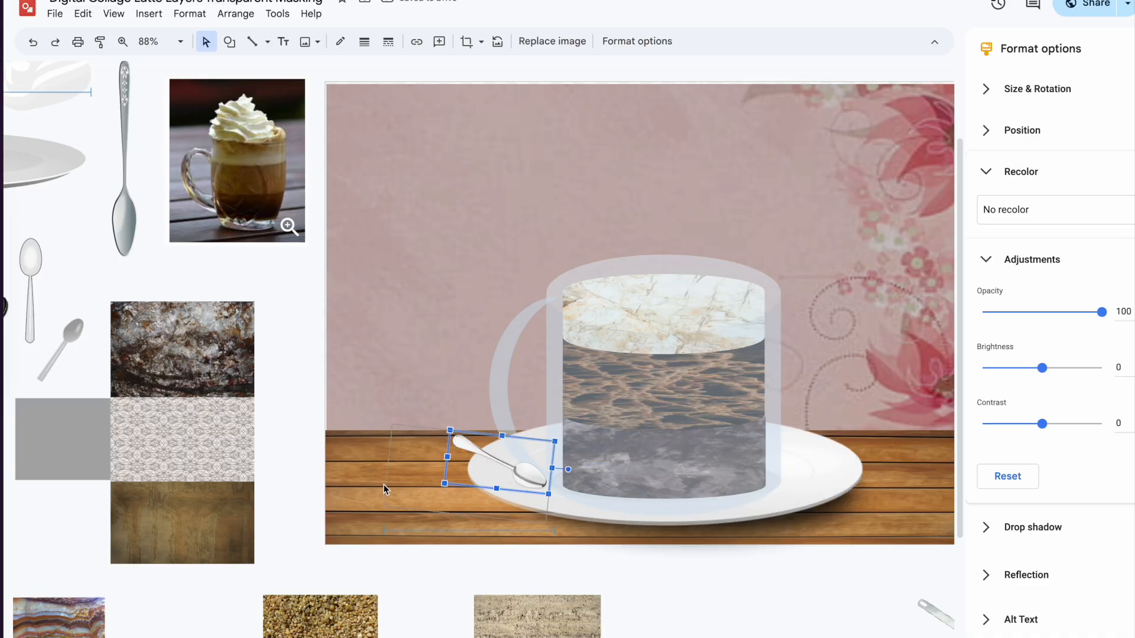
pyautogui.moveTo(384, 490); pyautogui.dragTo(384, 490)
pyautogui.moveTo(548, 444); pyautogui.dragTo(525, 469)
pyautogui.click(921, 599)
# Step: Apply a drop shadow to the spoon
pyautogui.click(498, 484)
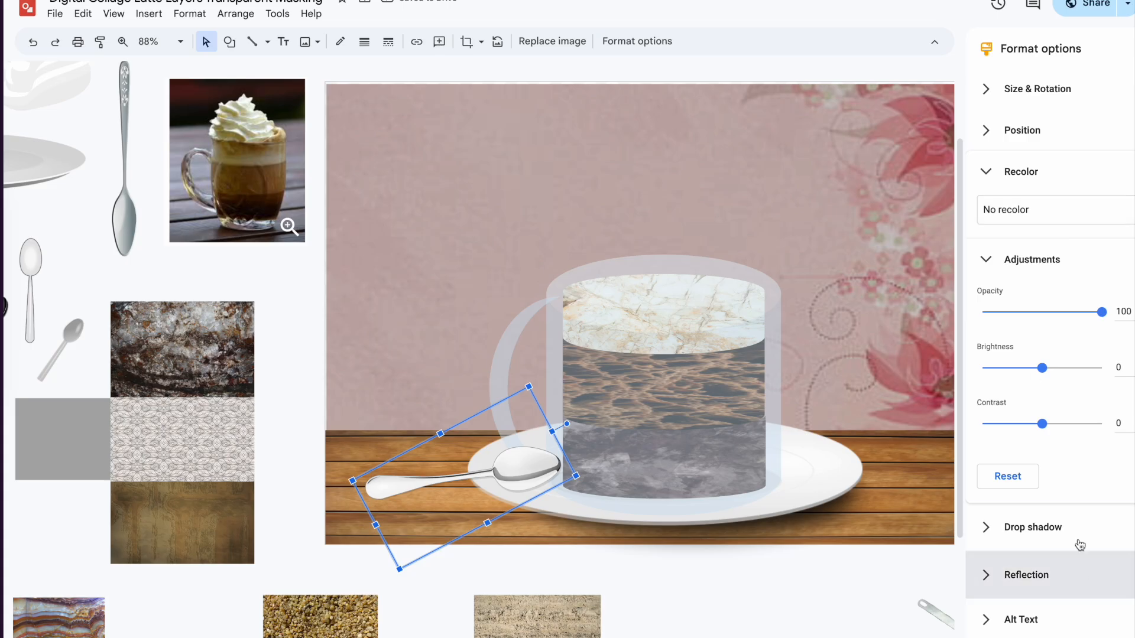
pyautogui.click(1116, 535)
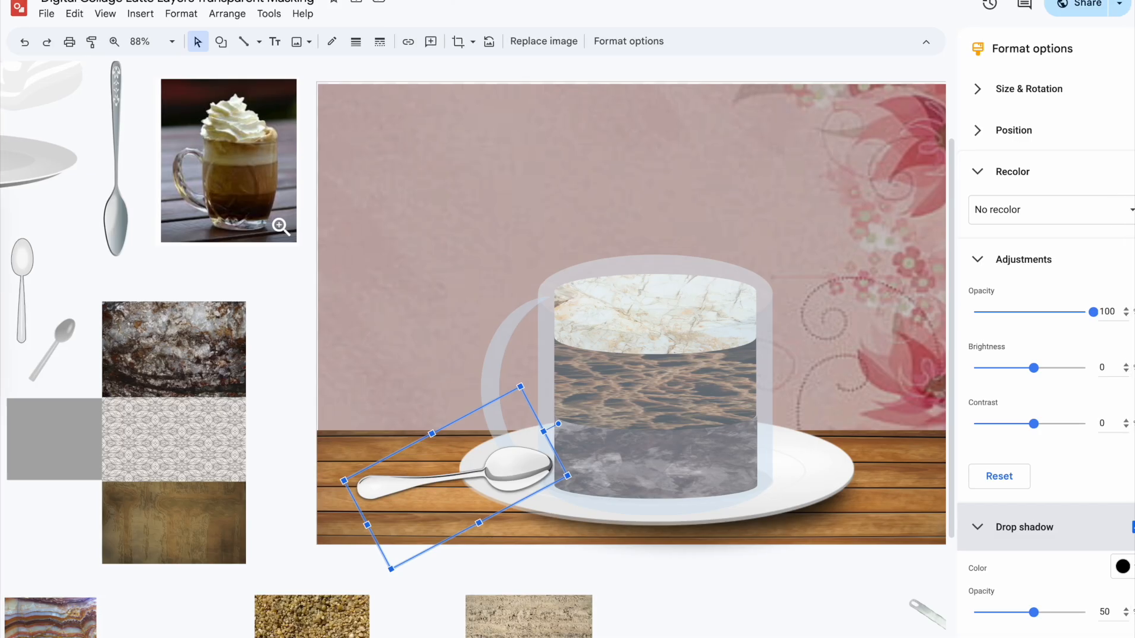
pyautogui.scroll(-1, 621, 319)
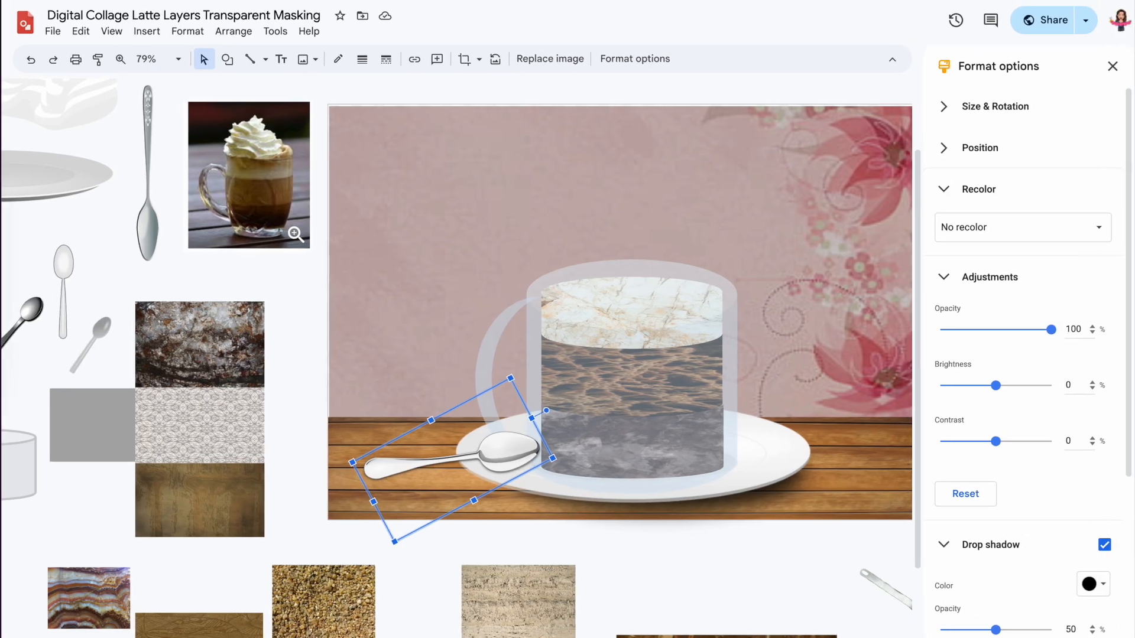
pyautogui.click(1108, 66)
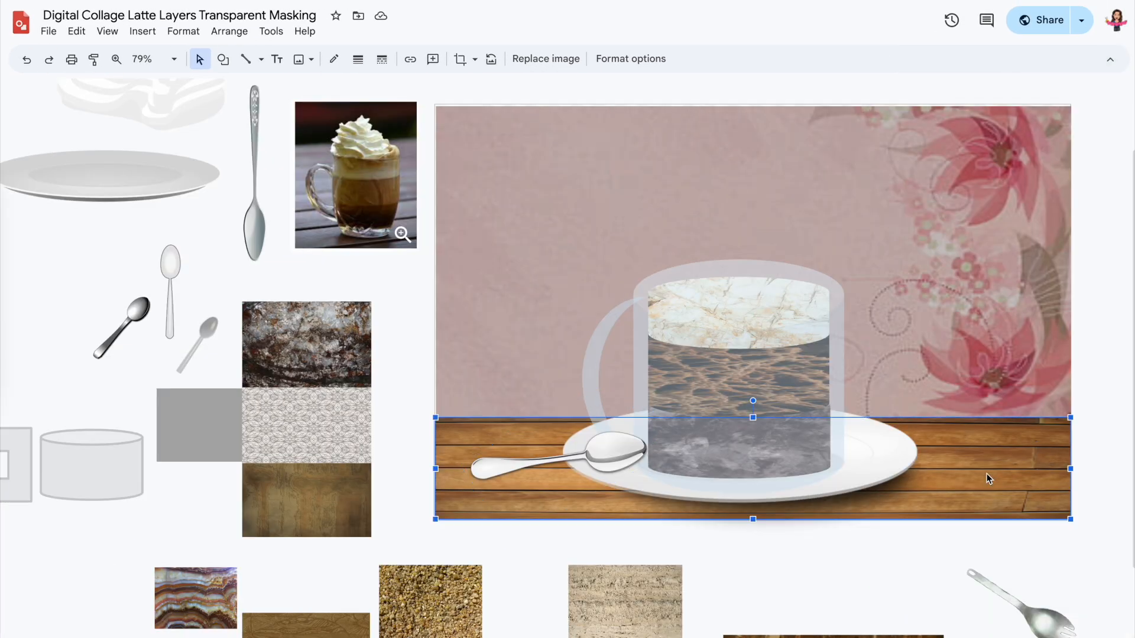
# Step: Add a drop shadow to the glass with 25% opacity and 20 px distance, and reduce its angle
pyautogui.click(695, 429)
pyautogui.click(987, 57)
pyautogui.click(1111, 234)
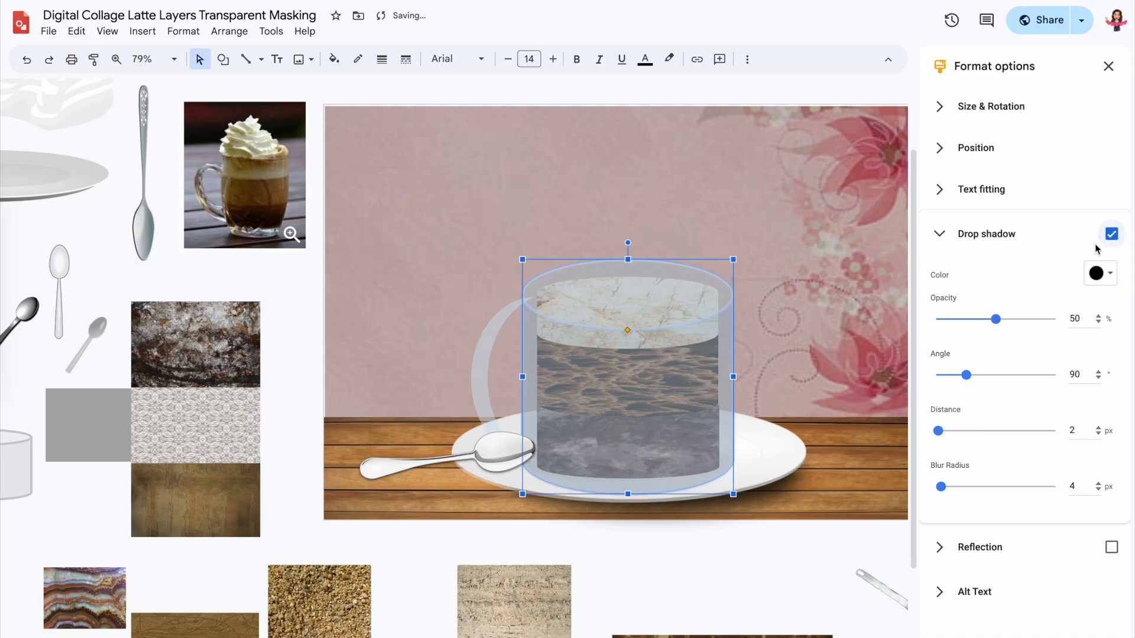
pyautogui.moveTo(996, 319); pyautogui.dragTo(967, 320)
pyautogui.moveTo(943, 436); pyautogui.dragTo(961, 436)
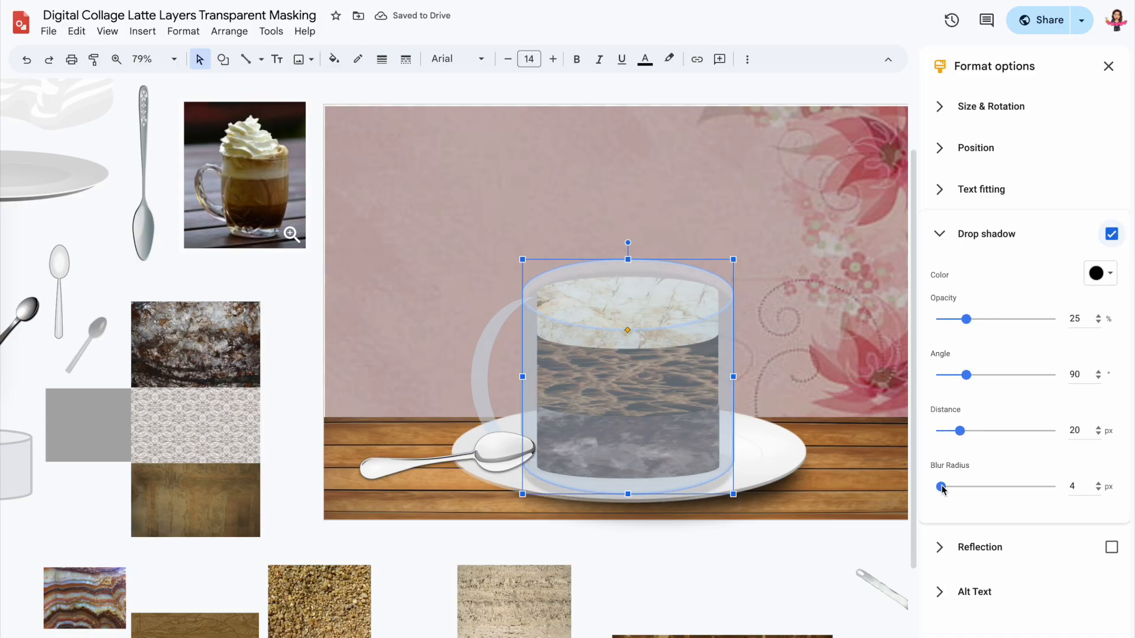
pyautogui.moveTo(966, 374); pyautogui.dragTo(949, 375)
pyautogui.click(1108, 66)
pyautogui.press('Escape')
# Step: Draw a whipped cream silhouette above the mug with the Curve tool, filled off-white with a transparent outline
pyautogui.click(222, 59)
pyautogui.click(261, 59)
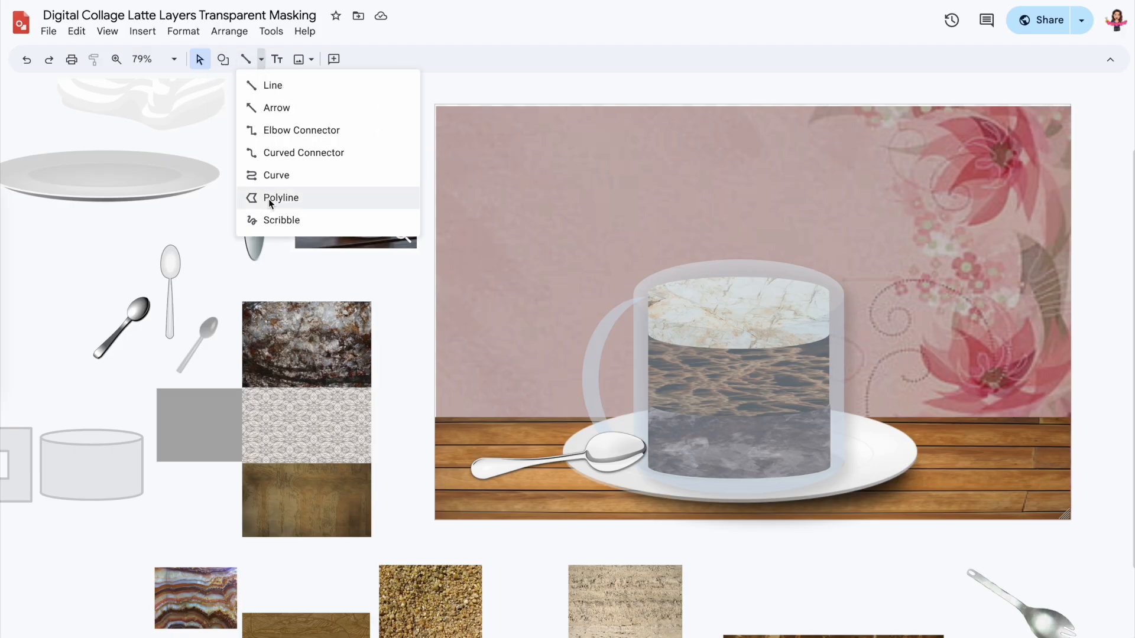
pyautogui.click(270, 176)
pyautogui.scroll(1, 715, 368)
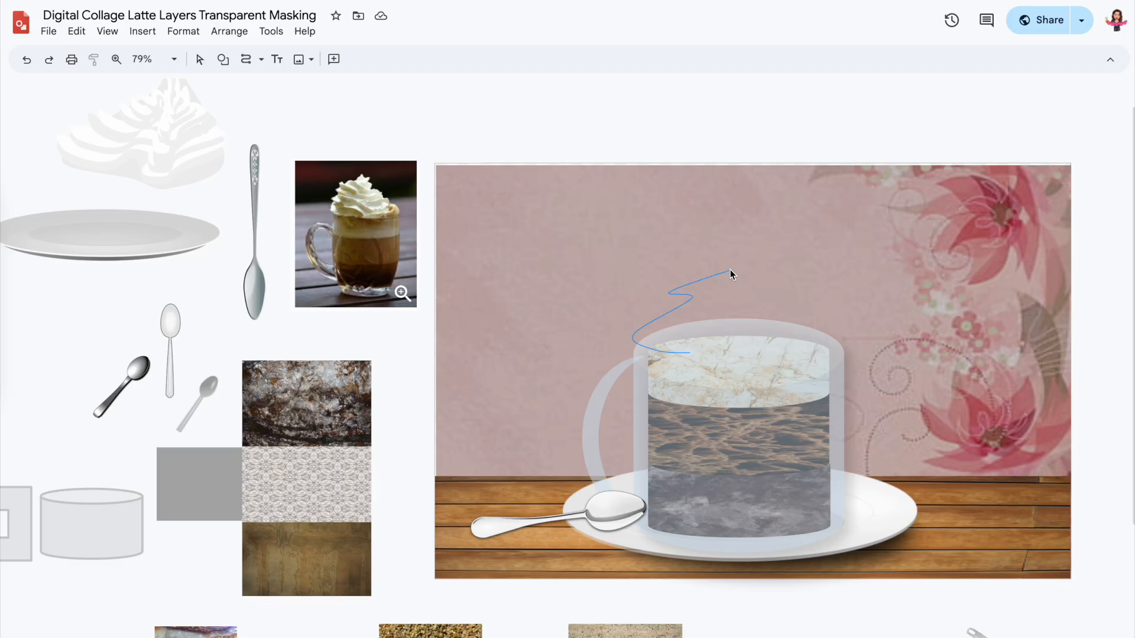
pyautogui.click(699, 352)
pyautogui.click(334, 59)
pyautogui.click(463, 160)
pyautogui.click(357, 59)
pyautogui.click(423, 273)
# Step: Shade the lower whipped cream with a flattened light gray swirl and an off-white swirl above it
pyautogui.click(200, 59)
pyautogui.click(334, 59)
pyautogui.click(438, 161)
pyautogui.moveTo(735, 251); pyautogui.dragTo(719, 318)
pyautogui.moveTo(719, 318); pyautogui.dragTo(719, 313)
pyautogui.moveTo(632, 300); pyautogui.dragTo(659, 304)
pyautogui.click(334, 59)
pyautogui.click(467, 158)
# Step: Duplicate a swirl piece, narrow it and stack it over the middle of the whipped cream
pyautogui.click(720, 331)
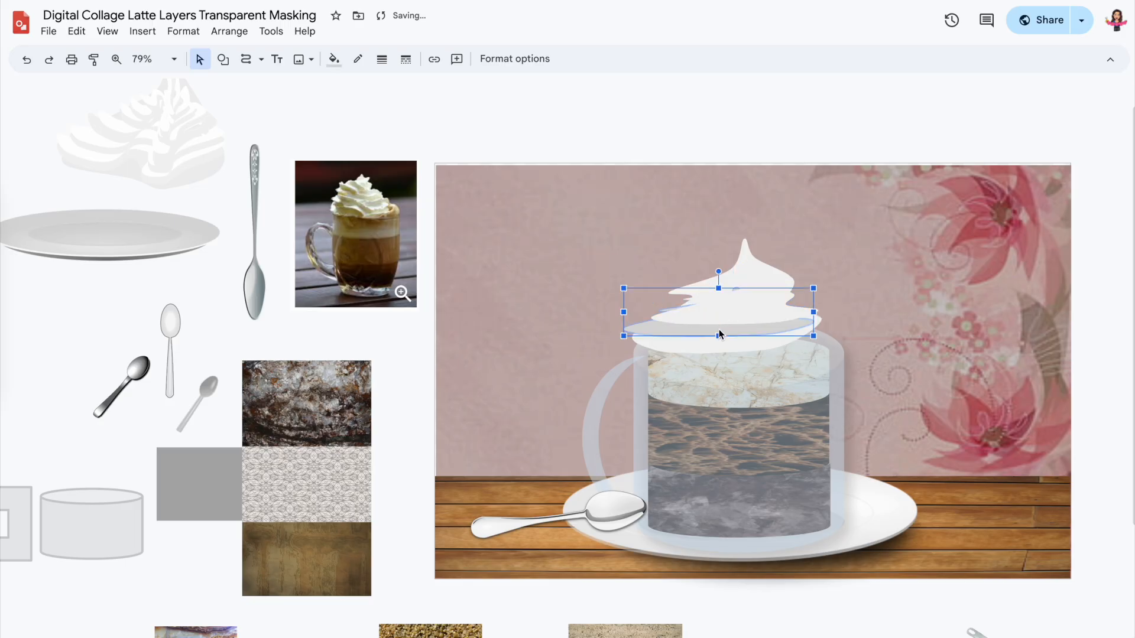
pyautogui.hotkey('ctrl', 'd')
pyautogui.moveTo(723, 329); pyautogui.dragTo(724, 303)
pyautogui.moveTo(632, 297); pyautogui.dragTo(674, 297)
pyautogui.moveTo(796, 298); pyautogui.dragTo(795, 298)
pyautogui.moveTo(768, 304); pyautogui.dragTo(737, 327)
# Step: Duplicate the off-white and gray swirl pieces and layer narrower copies near the whipped cream's peak
pyautogui.click(761, 298)
pyautogui.click(757, 315)
pyautogui.hotkey('ctrl', 'd')
pyautogui.moveTo(661, 313); pyautogui.dragTo(755, 284)
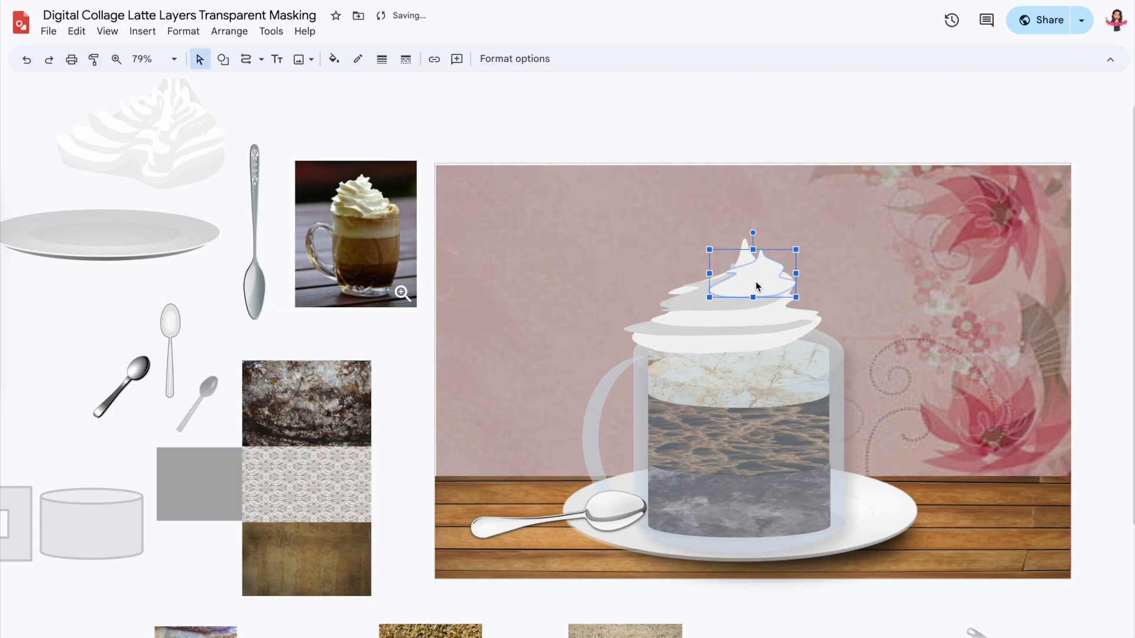
pyautogui.click(729, 306)
pyautogui.hotkey('ctrl', 'd')
pyautogui.moveTo(669, 297); pyautogui.dragTo(724, 297)
pyautogui.moveTo(757, 300); pyautogui.dragTo(736, 267)
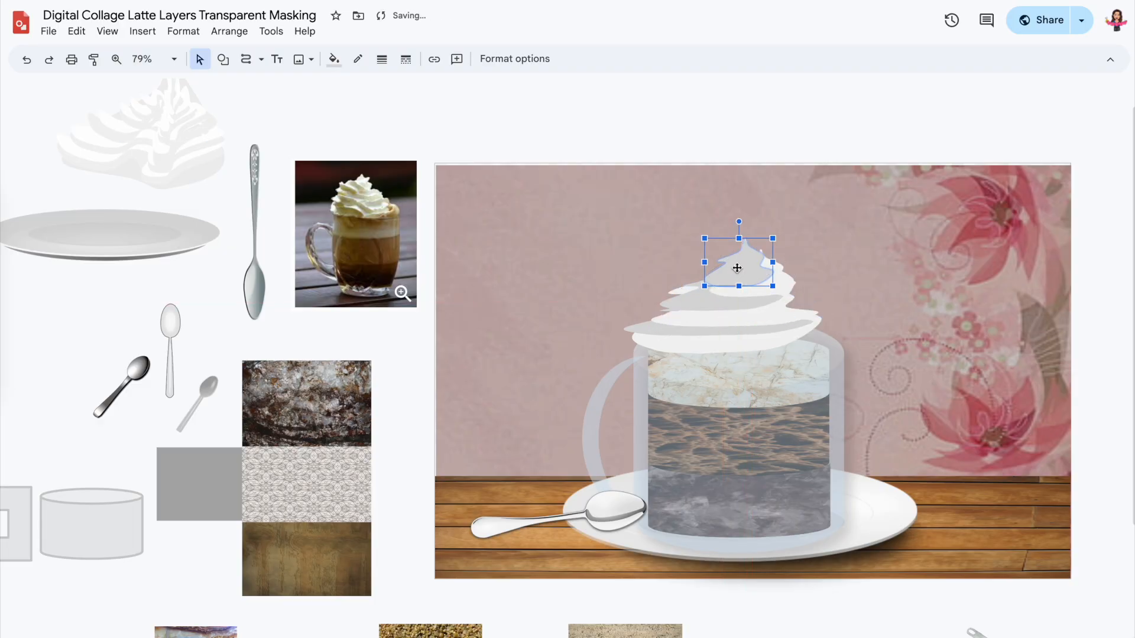
# Step: Duplicate the small off-white swirl and place the copy over the gray shading at the whipped cream's tip
pyautogui.hotkey('ctrl', 'd')
pyautogui.hotkey('ctrl', 'z')
pyautogui.click(778, 272)
pyautogui.hotkey('ctrl', 'd')
pyautogui.moveTo(761, 306); pyautogui.dragTo(761, 288)
pyautogui.moveTo(766, 284); pyautogui.dragTo(729, 254)
pyautogui.click(763, 274)
# Step: Narrow the lower swirl pieces from their left sides to line up with the base of the whipped cream
pyautogui.click(784, 286)
pyautogui.click(788, 328)
pyautogui.click(833, 338)
pyautogui.click(870, 146)
pyautogui.click(741, 343)
pyautogui.moveTo(629, 354); pyautogui.dragTo(654, 353)
pyautogui.click(602, 149)
pyautogui.click(645, 332)
pyautogui.moveTo(625, 312); pyautogui.dragTo(651, 312)
# Step: Insert Word art containing the artist's full name and the year 2025
pyautogui.click(774, 181)
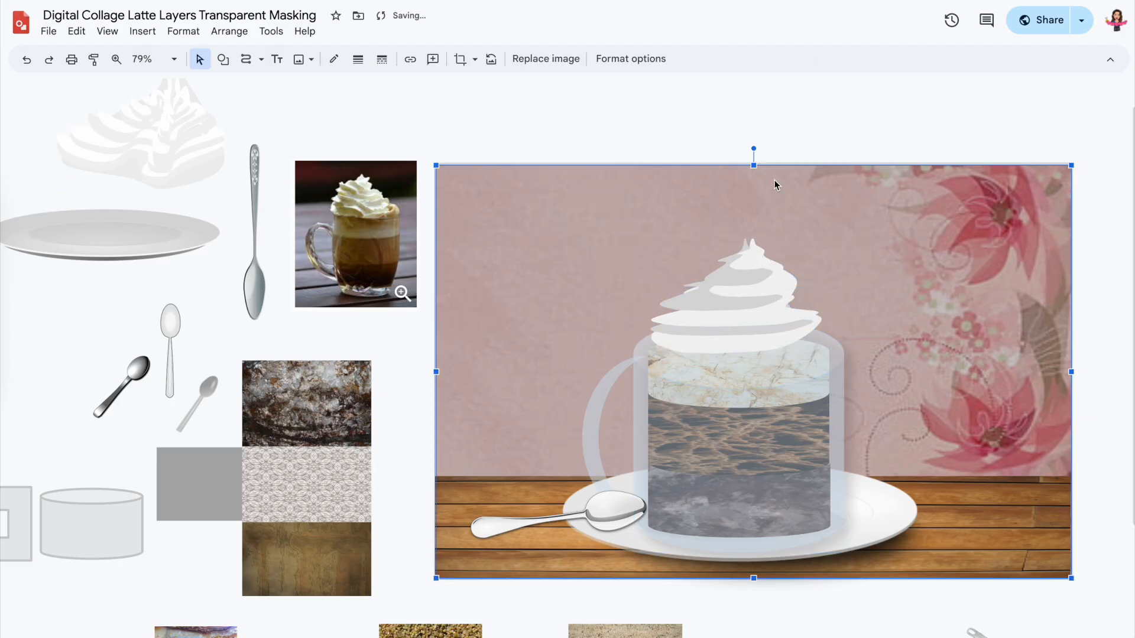
pyautogui.scroll(-5, 805, 371)
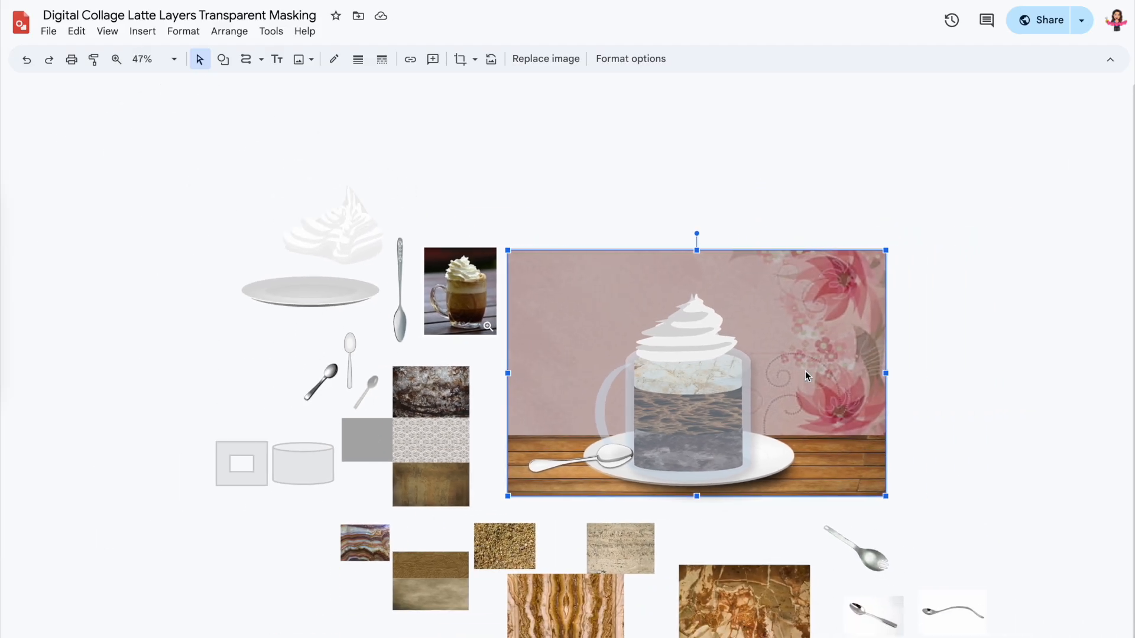
pyautogui.click(143, 31)
pyautogui.click(170, 188)
pyautogui.write('Jeanna Dress')
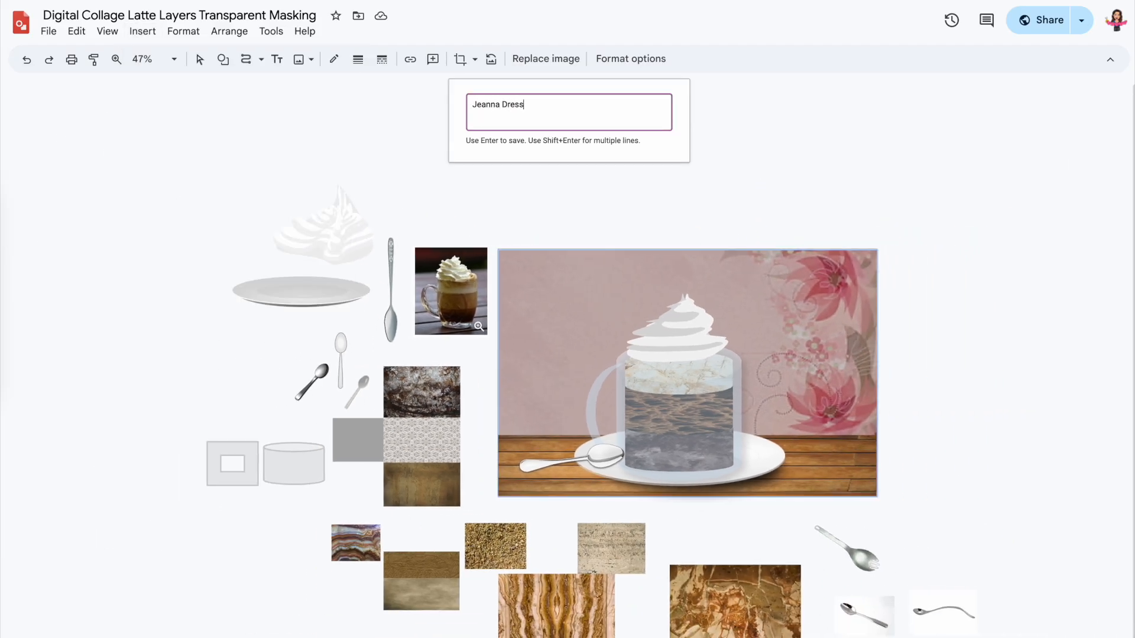
pyautogui.press('Return')
# Step: Format the signature Word art in Abril Fatface with a white fill and a transparent outline
pyautogui.click(460, 59)
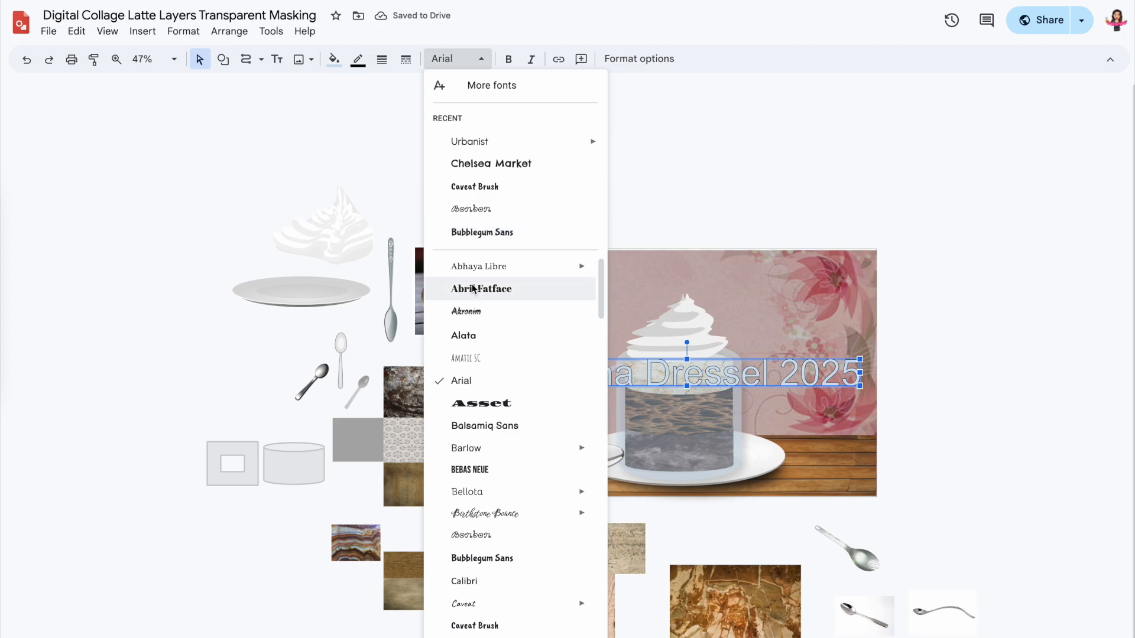
pyautogui.click(470, 287)
pyautogui.click(333, 59)
pyautogui.click(477, 161)
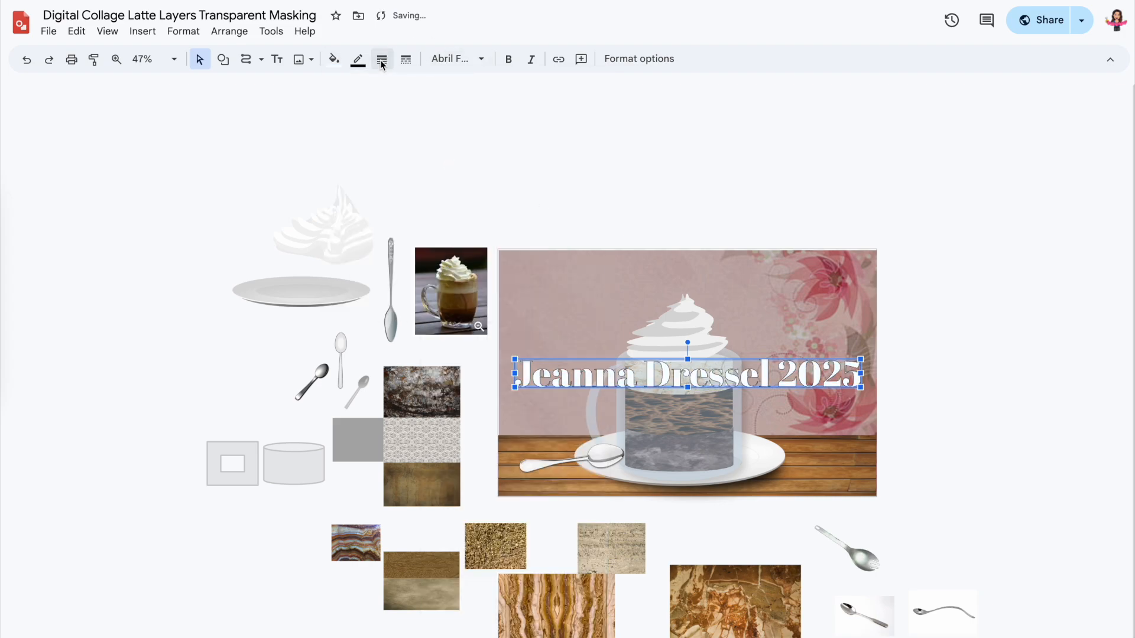
pyautogui.click(357, 59)
pyautogui.click(413, 266)
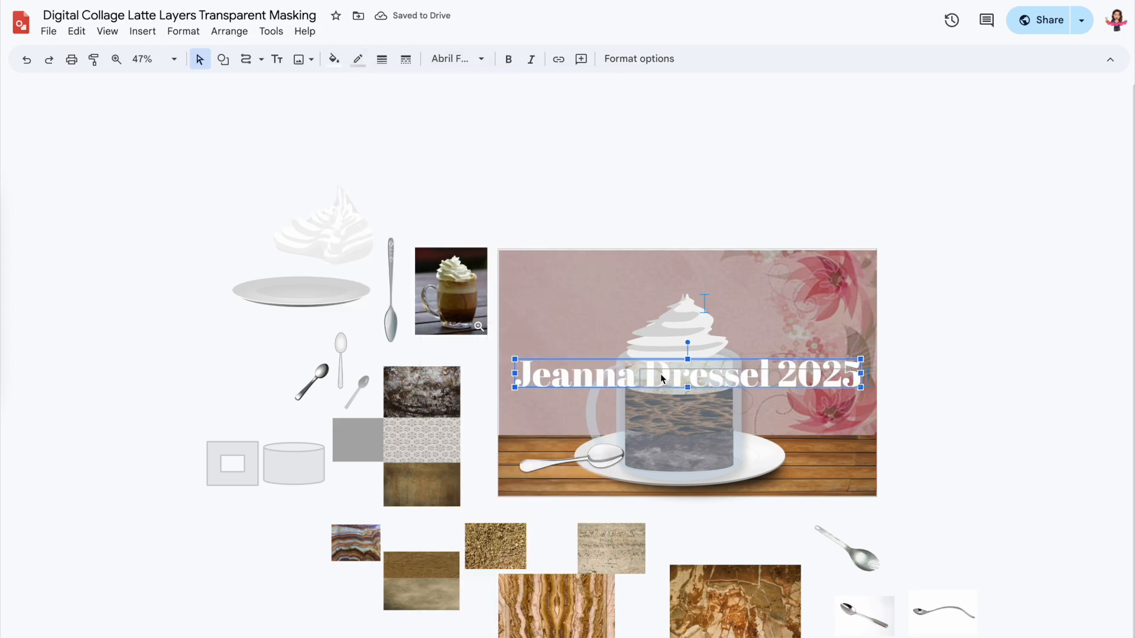
# Step: Shrink the signature and place it in the lower-right corner of the wooden table
pyautogui.moveTo(515, 372); pyautogui.dragTo(726, 380)
pyautogui.moveTo(793, 457); pyautogui.dragTo(555, 261)
pyautogui.moveTo(640, 262); pyautogui.dragTo(607, 259)
pyautogui.scroll(5, 606, 257)
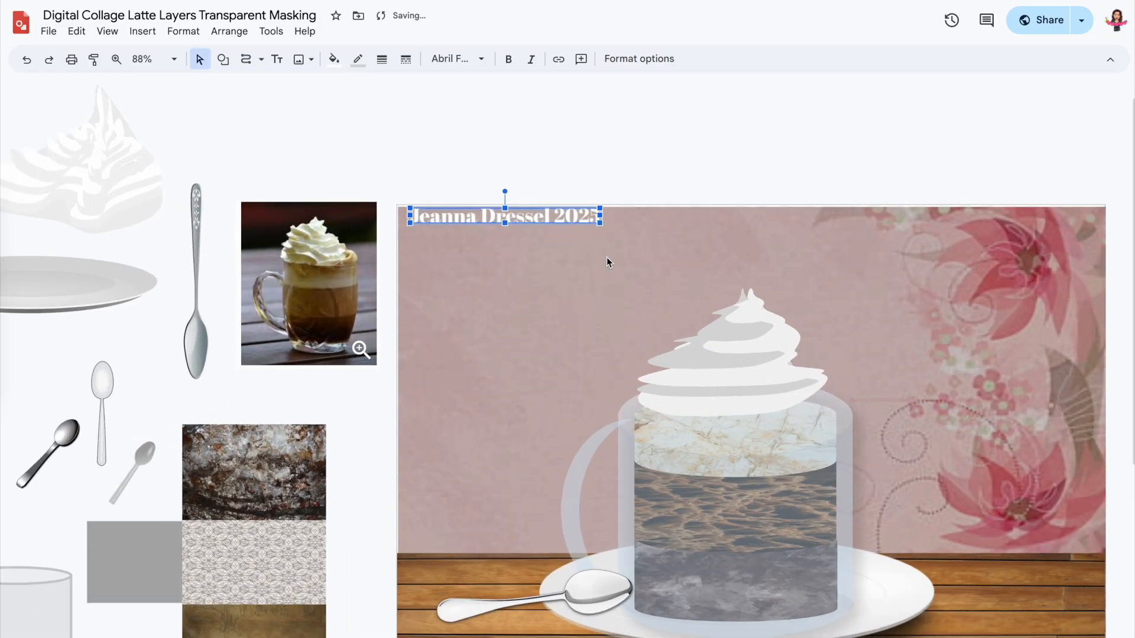
pyautogui.scroll(-2, 608, 256)
pyautogui.moveTo(520, 119); pyautogui.dragTo(1024, 563)
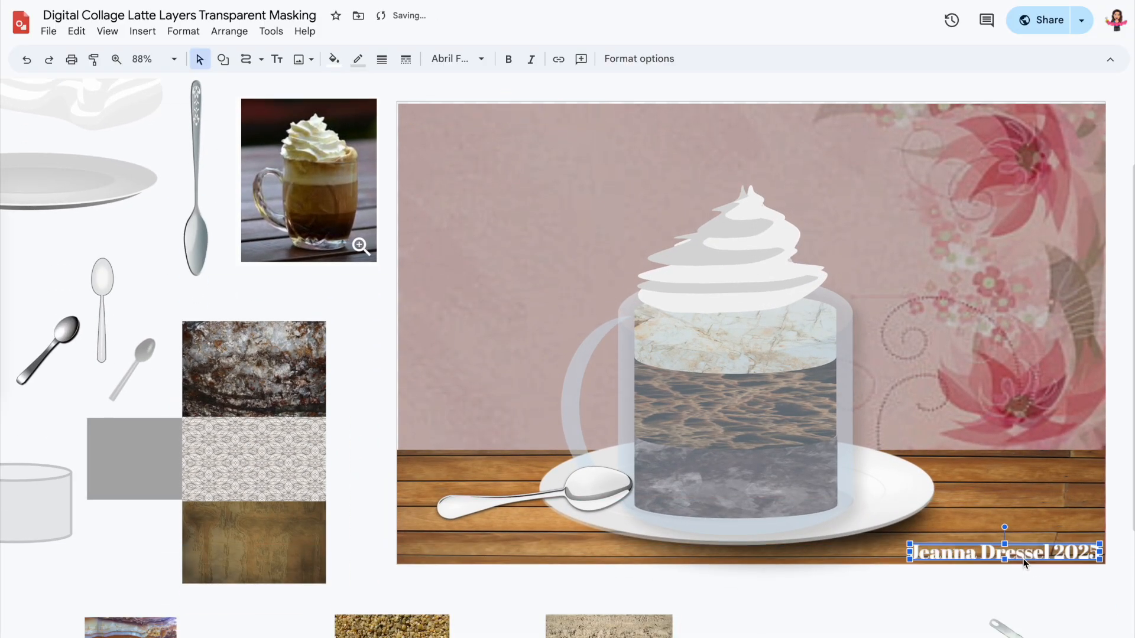
pyautogui.click(941, 598)
# Step: Download a copy of the finished collage
pyautogui.scroll(-3, 941, 598)
pyautogui.scroll(5, 942, 603)
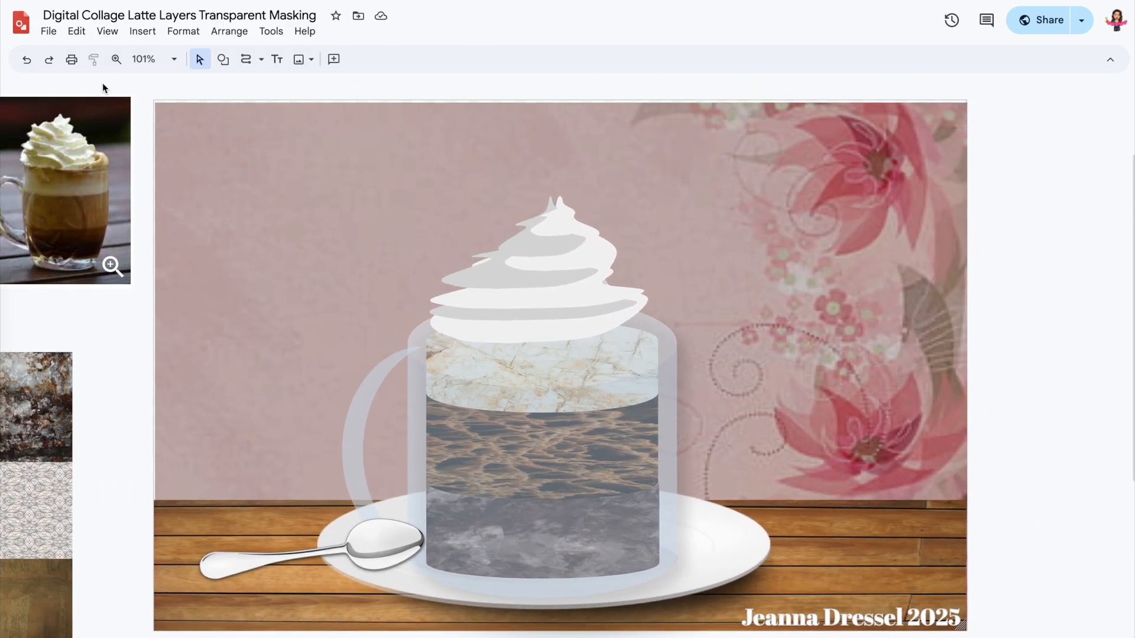
pyautogui.click(49, 31)
pyautogui.moveTo(96, 182)
pyautogui.click(325, 212)
pyautogui.scroll(-3, 398, 318)
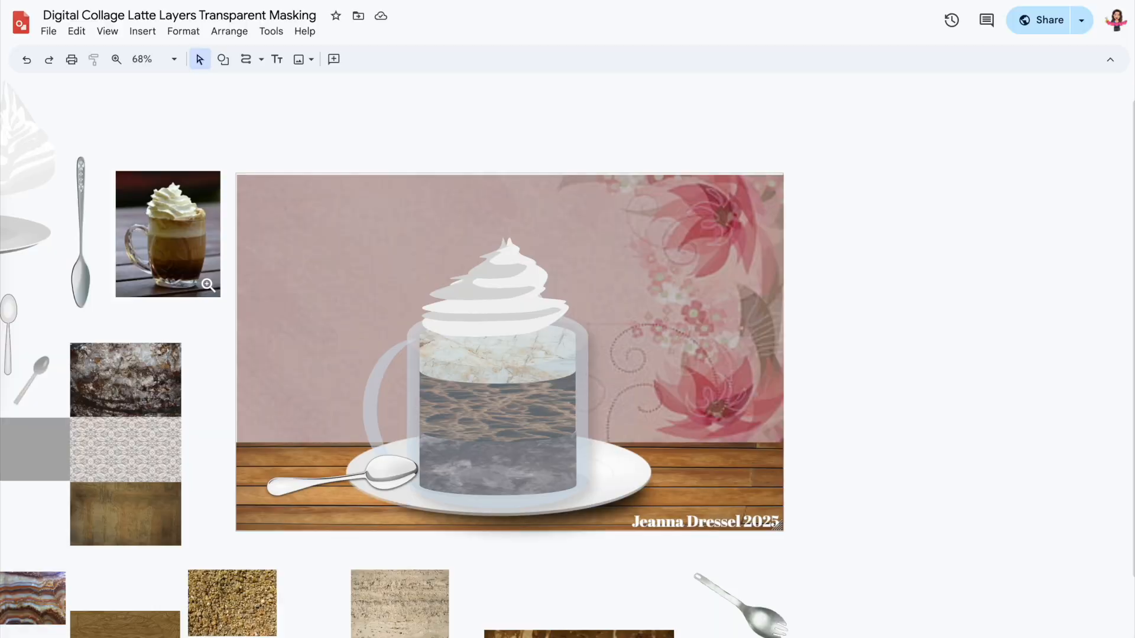